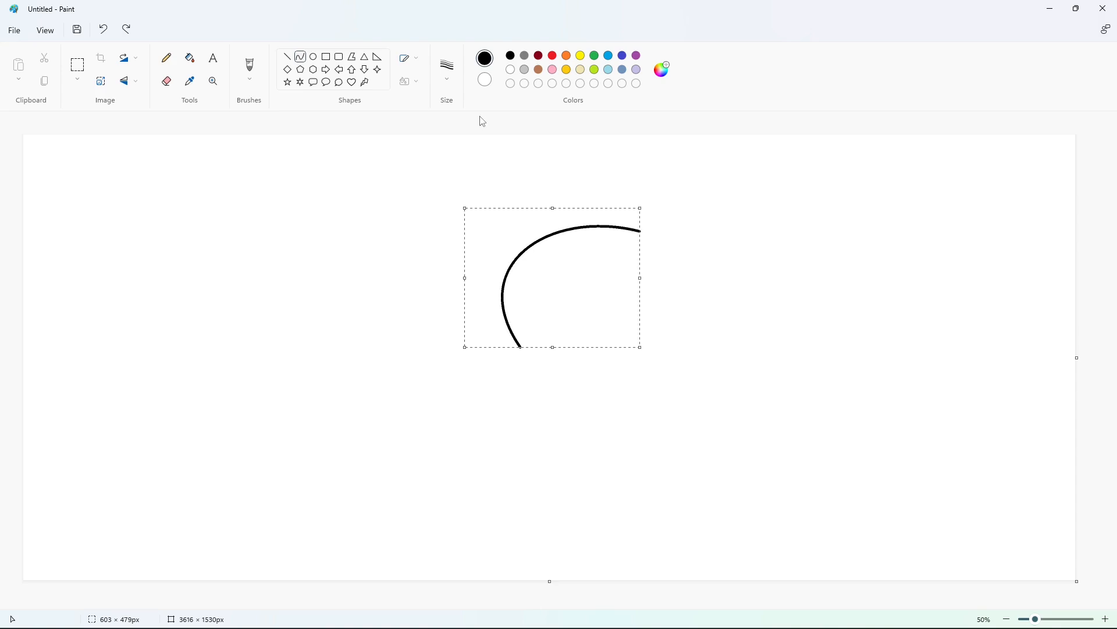
Draw curved lines for the underside of the pointed nose and the upper edge of the open mouth
left_click(704, 207)
left_click_drag(641, 232, 590, 273)
mouse_move(636, 245)
left_mouse_down()
mouse_move(646, 239)
mouse_move(593, 285)
mouse_move(551, 282)
left_mouse_up()
left_click(583, 273)
left_click(287, 57)
left_click(300, 56)
Draw the curved jaw line below the mouth and a short cheek crease at the mouth's corner
mouse_move(580, 284)
left_mouse_down()
mouse_move(546, 298)
mouse_move(603, 316)
left_mouse_up()
left_click(653, 312)
left_click(549, 284)
left_click(548, 286)
left_click(694, 334)
left_click(565, 306)
left_click(583, 313)
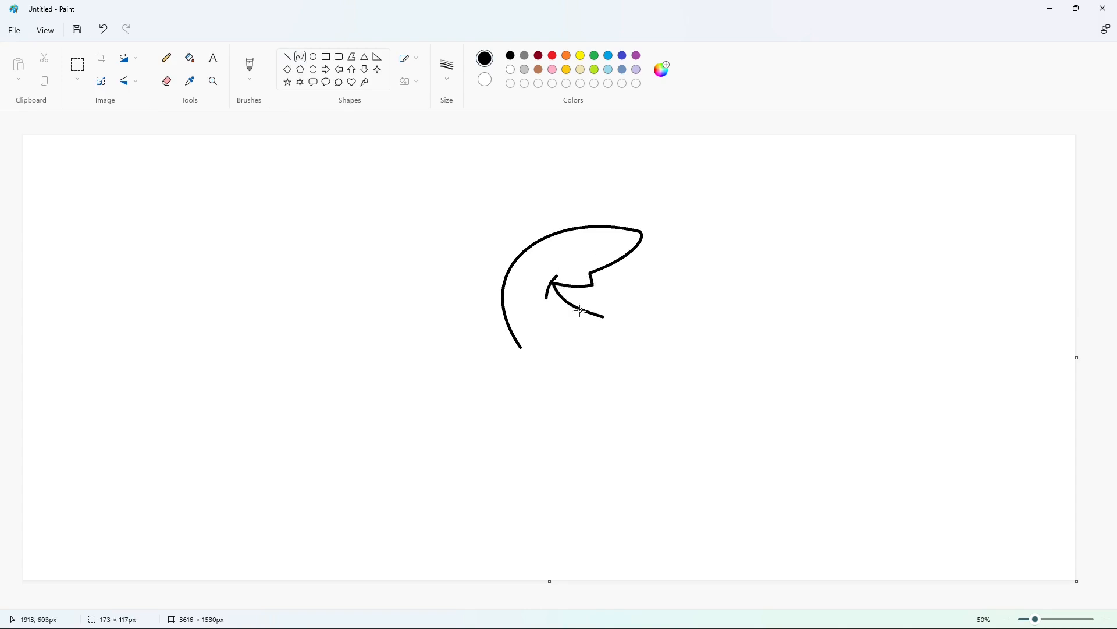
left_click(712, 353)
Draw a small U-shaped curve above the mouth as the first closed eye
left_click(554, 260)
left_click_drag(562, 250, 574, 267)
left_click(561, 265)
left_click(732, 297)
Copy the closed eye with transparent selection enabled and place the duplicate beside it, nearer the nose
left_click(77, 65)
key("ctrl+z")
key("ctrl+c")
key("ctrl+v")
left_click(78, 79)
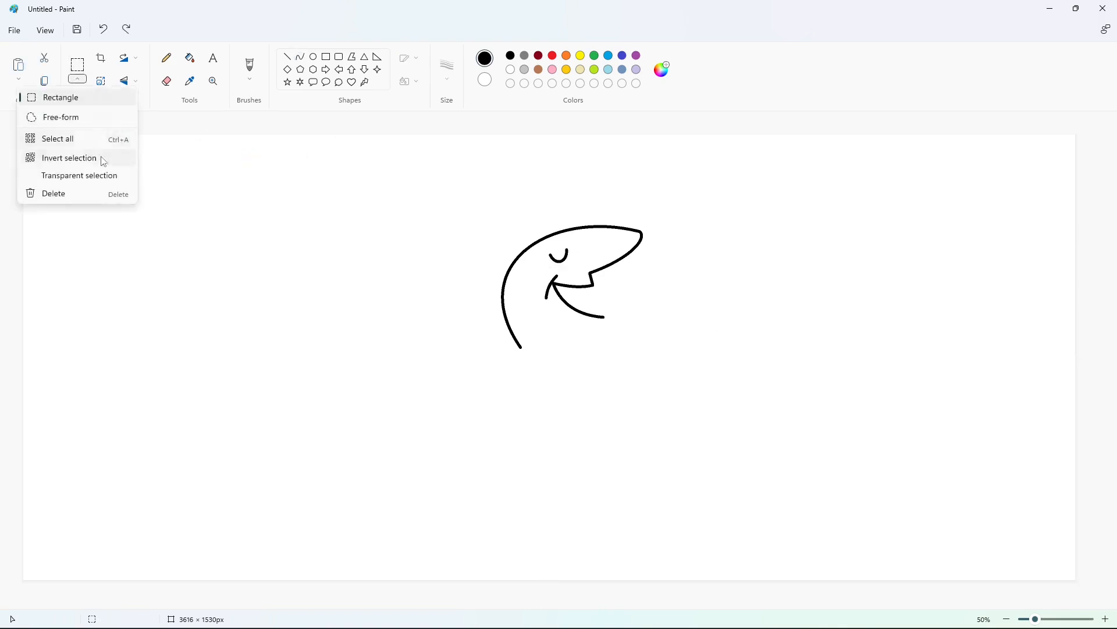
left_click(100, 174)
left_click_drag(37, 146, 584, 251)
left_click(735, 286)
Draw an S-shaped curve along the back of the head as the laurel wreath's stem
left_click(301, 56)
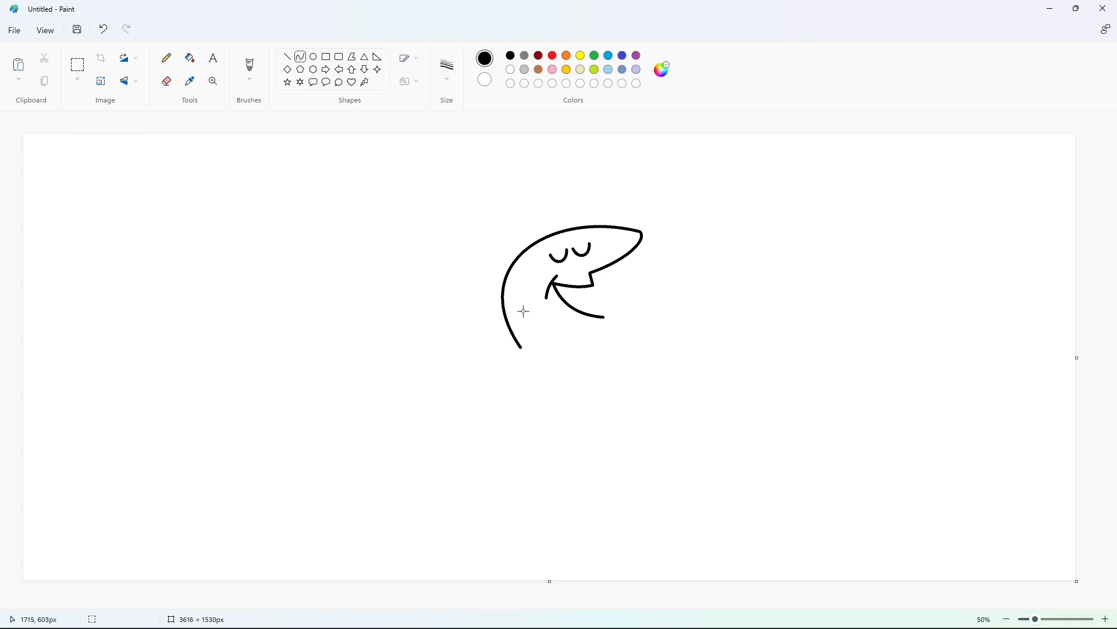
left_click_drag(500, 318, 551, 229)
left_click(523, 317)
left_click(518, 257)
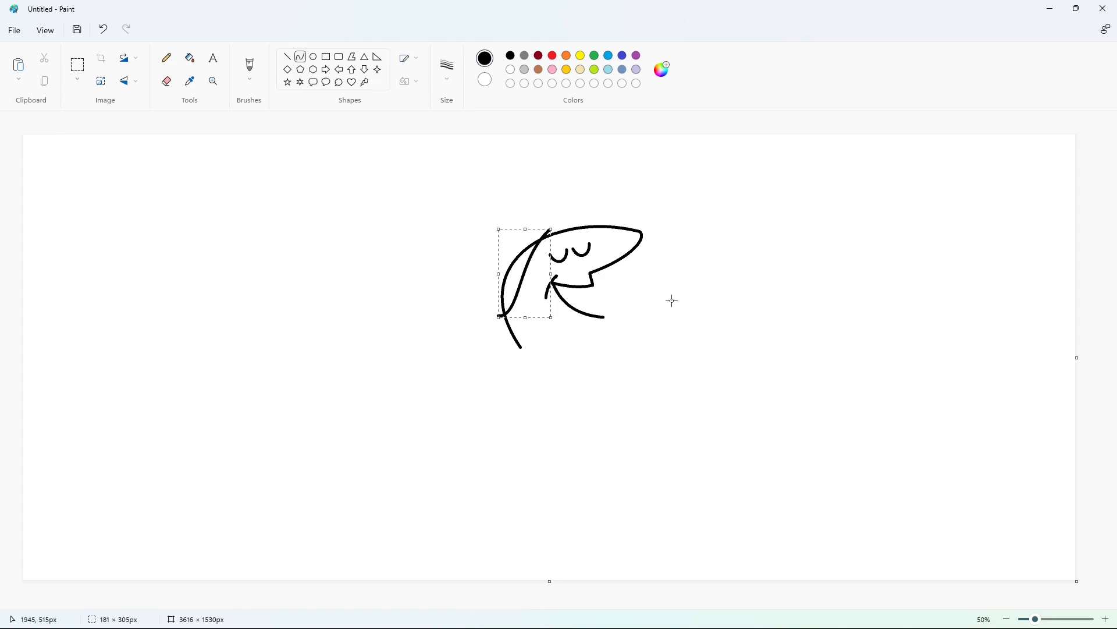
left_click(823, 324)
Draw pairs of small curved leaves along the wreath stem, from its lower end up to the top of the head
key("ctrl+z")
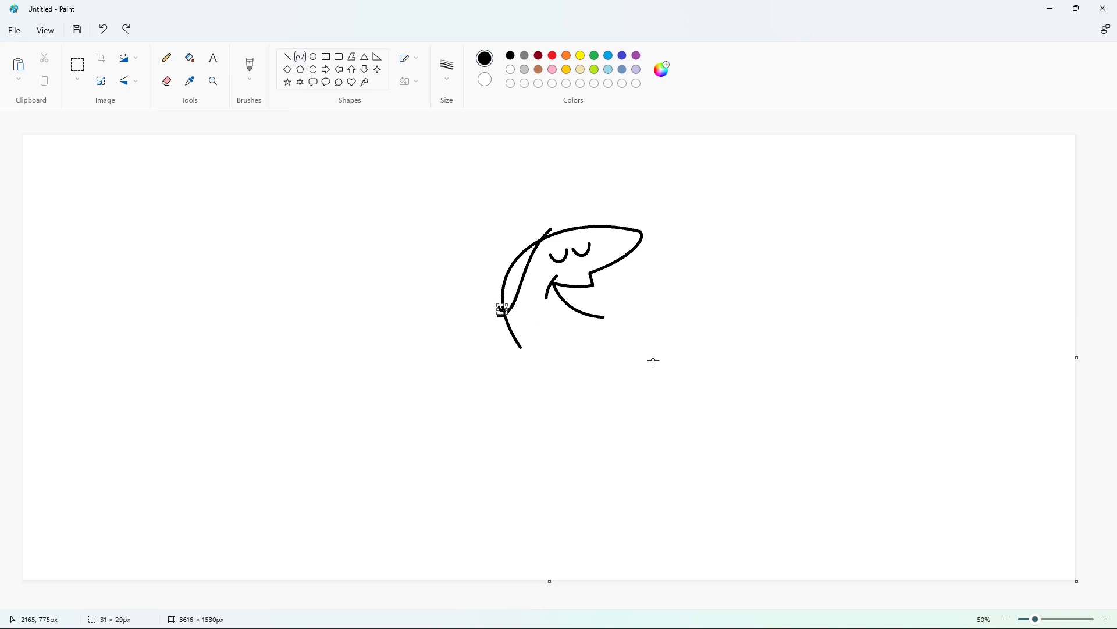
left_click(805, 376)
mouse_move(503, 313)
left_mouse_down()
mouse_move(513, 311)
mouse_move(506, 293)
mouse_move(522, 298)
mouse_move(511, 280)
mouse_move(528, 285)
mouse_move(527, 264)
left_mouse_up()
left_click(509, 313)
left_click(544, 318)
left_click(517, 301)
left_click(555, 317)
key("ctrl+z")
left_click(513, 286)
left_click(557, 316)
left_click(523, 288)
left_click(555, 304)
left_click(526, 274)
left_click(548, 283)
left_click(523, 263)
mouse_move(576, 283)
left_mouse_down()
mouse_move(536, 264)
mouse_move(537, 248)
left_mouse_up()
key("ctrl+z")
left_click(533, 261)
key("ctrl+z")
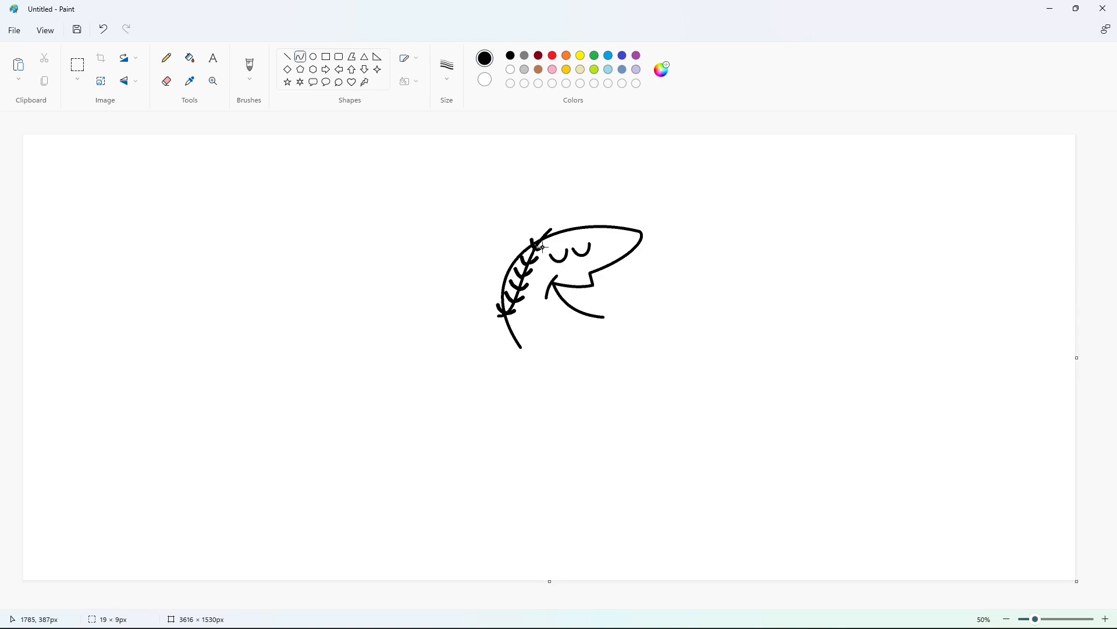
left_click(583, 250)
left_click(542, 235)
Draw a long, slightly curved line from the chin down to the lower torso as the body's front edge
left_click_drag(606, 317, 631, 447)
left_click(622, 366)
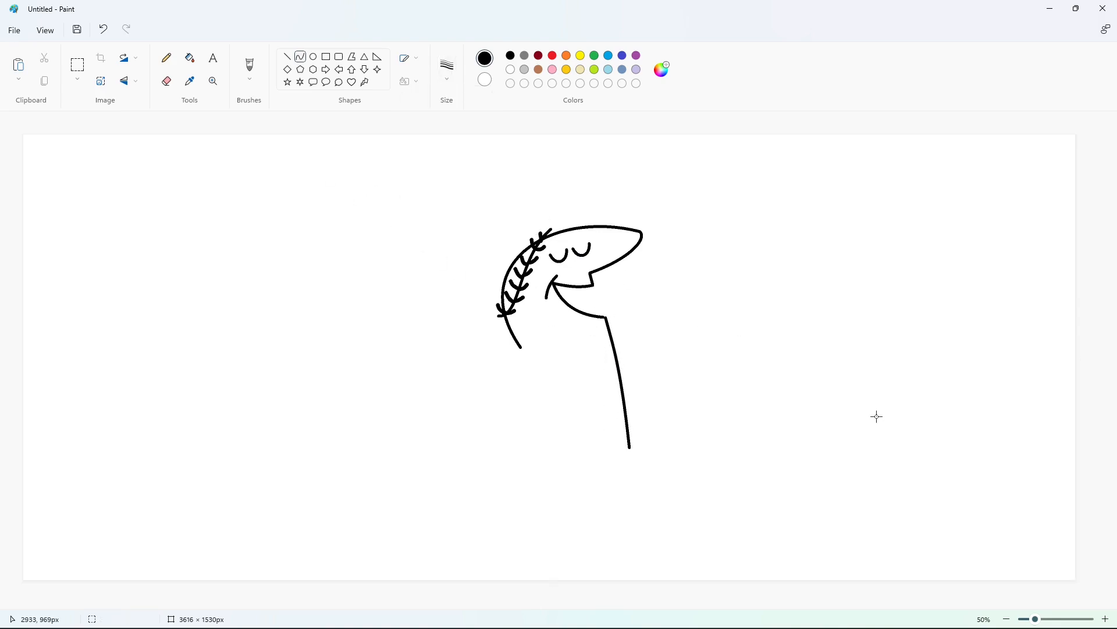
Draw the bent rear arm's upper outline from the shoulder to the hand, and a tall narrow rectangle as the staff
mouse_move(532, 348)
left_mouse_down()
mouse_move(501, 366)
mouse_move(478, 313)
mouse_move(472, 512)
left_mouse_up()
left_click(527, 343)
left_click(527, 343)
left_click(550, 363)
key("ctrl+z")
left_click(490, 330)
left_click(492, 315)
left_click(326, 57)
left_click(682, 463)
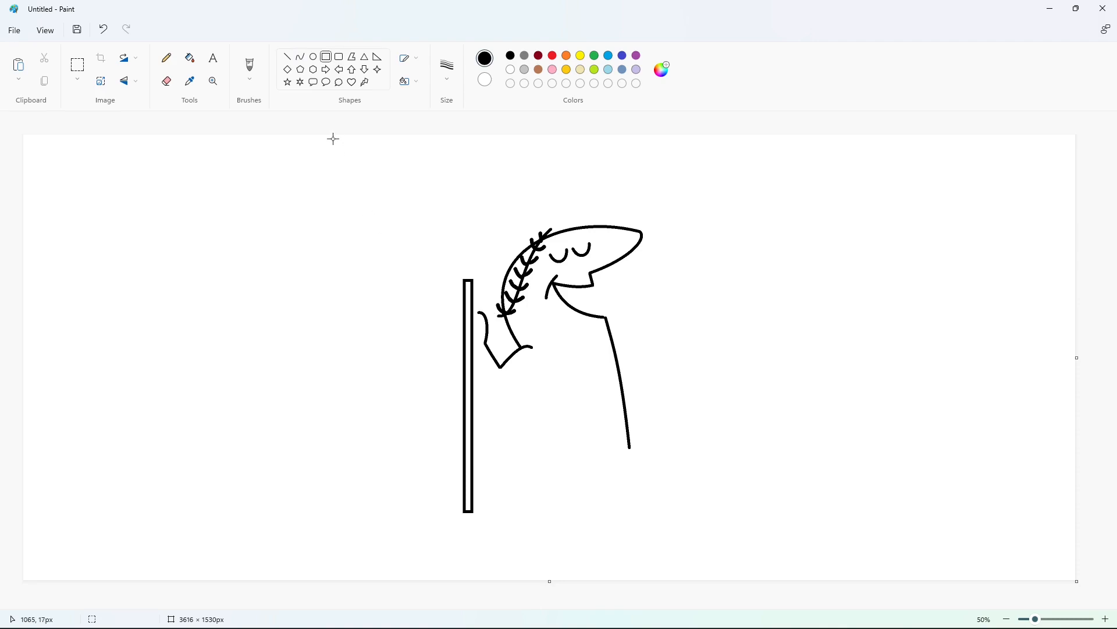
Choose purple as the drawing color and draw the thumb's curved outline over the staff
left_click(637, 55)
mouse_move(478, 313)
left_mouse_down()
mouse_move(464, 333)
mouse_move(460, 320)
mouse_move(471, 320)
left_mouse_up()
key("ctrl+z")
left_click(300, 56)
left_click(460, 320)
left_click(455, 334)
Set the shape fill to Solid fill and draw the curled fingers around the staff in purple
left_click(314, 56)
left_click(411, 83)
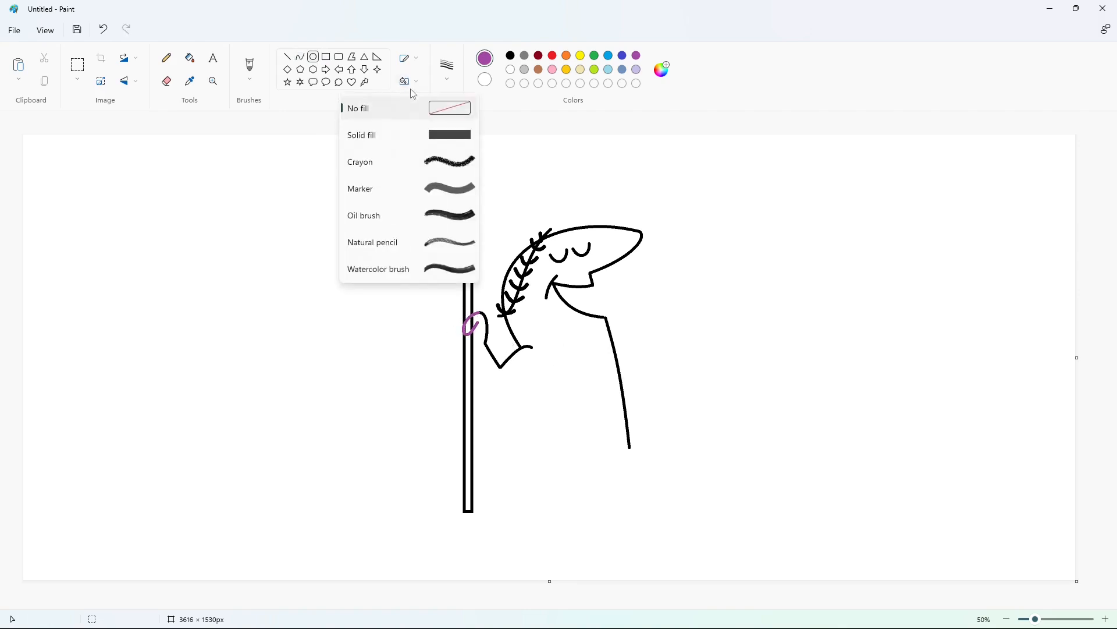
left_click(430, 132)
left_click(300, 56)
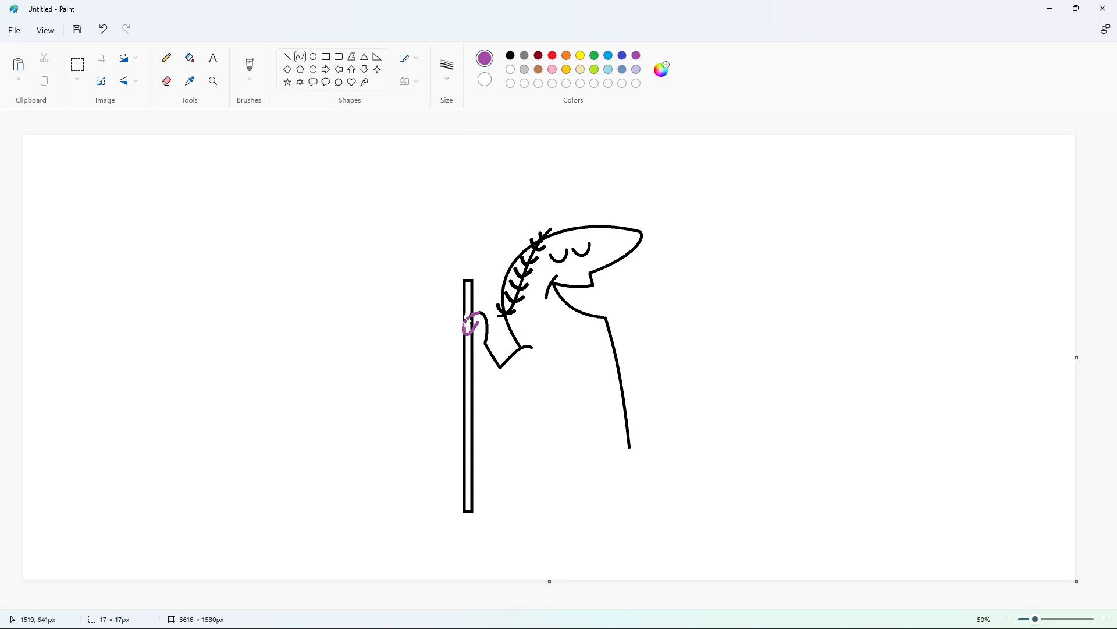
mouse_move(465, 321)
left_mouse_down()
mouse_move(445, 334)
mouse_move(471, 335)
left_mouse_up()
mouse_move(468, 335)
left_mouse_down()
mouse_move(441, 342)
mouse_move(482, 342)
mouse_move(470, 348)
left_mouse_up()
left_click(314, 60)
left_click(563, 391)
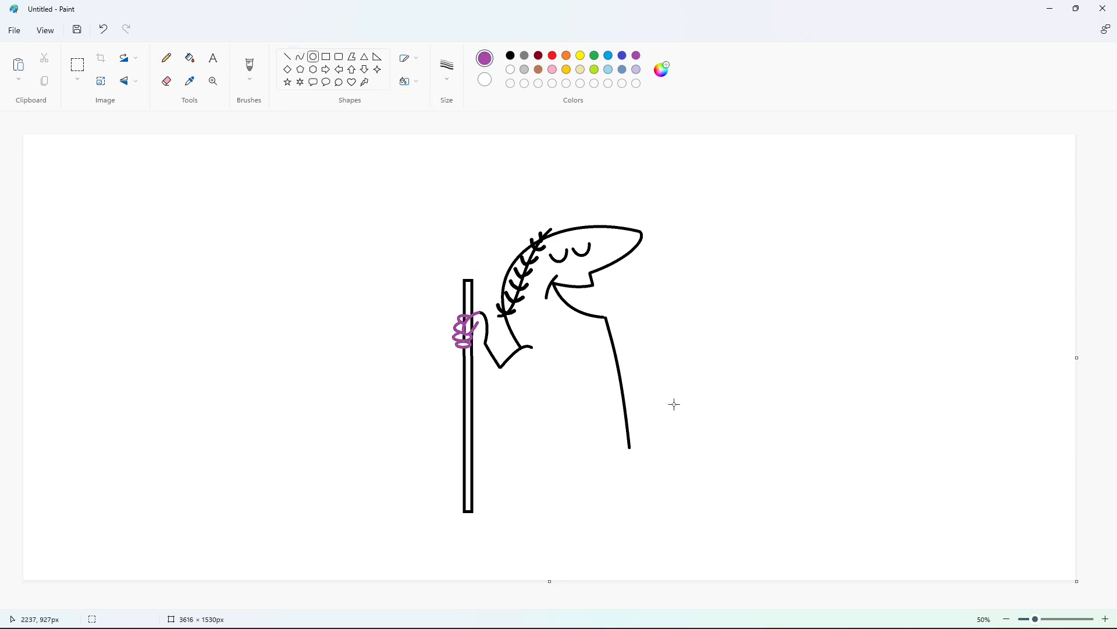
Fill the hand area over the staff with white and recolor the purple hand outlines black
left_click(1105, 619)
left_click_drag(543, 606, 726, 605)
left_click(190, 58)
left_click(511, 69)
scroll(575, 282, "down", 2)
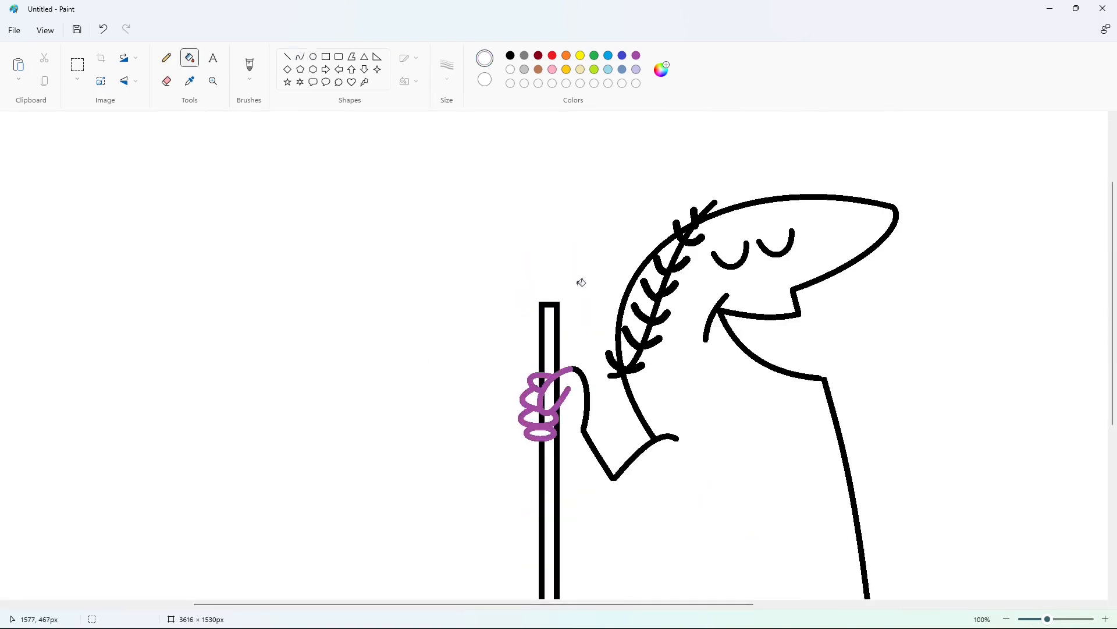
left_click(557, 389)
left_click(511, 56)
left_click(541, 400)
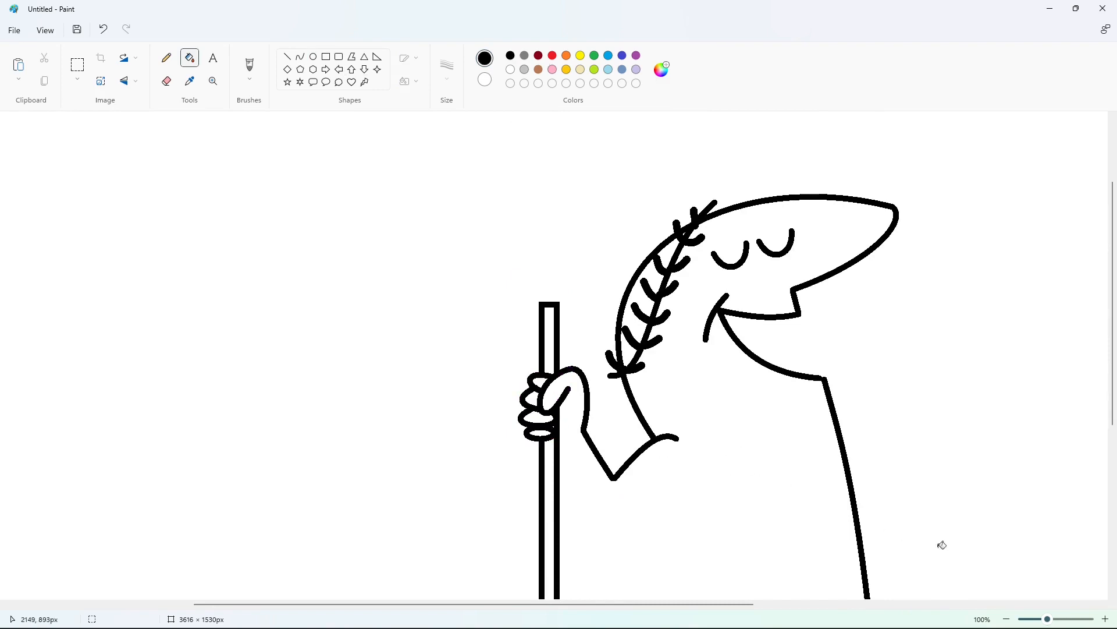
Draw the pizza's long curved upper edge above the staff and the first edge of its bite notch
left_click(1007, 618)
left_click(300, 57)
left_click(447, 68)
left_click(462, 154)
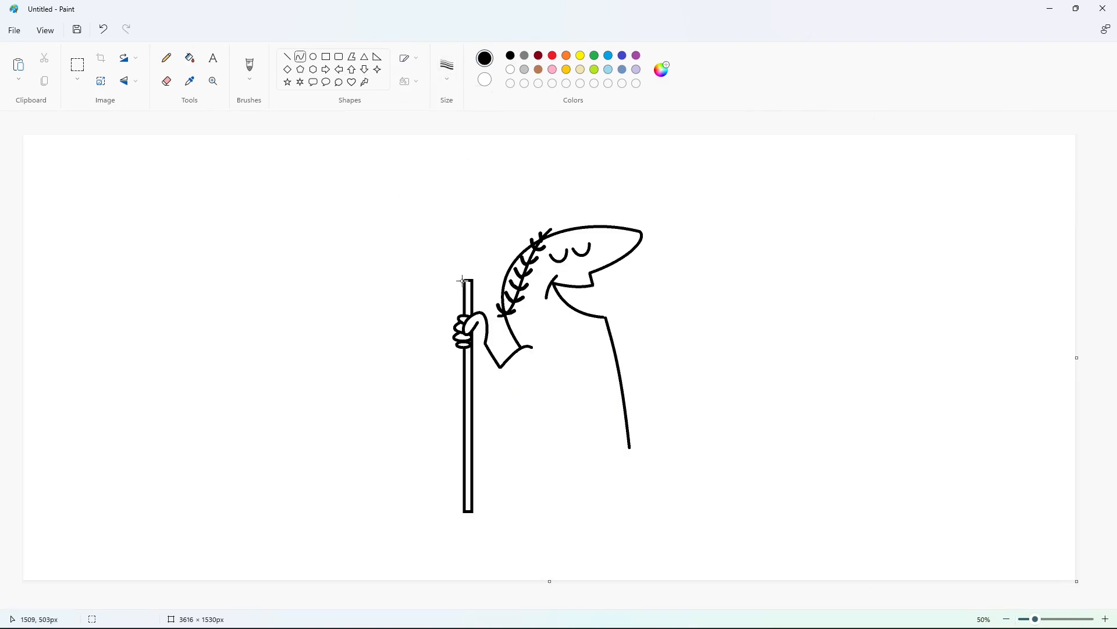
mouse_move(490, 224)
left_mouse_down()
mouse_move(504, 202)
mouse_move(412, 297)
left_mouse_up()
double_click(494, 213)
left_click(610, 191)
left_click(449, 210)
left_click_drag(413, 244, 390, 259)
left_click(377, 265)
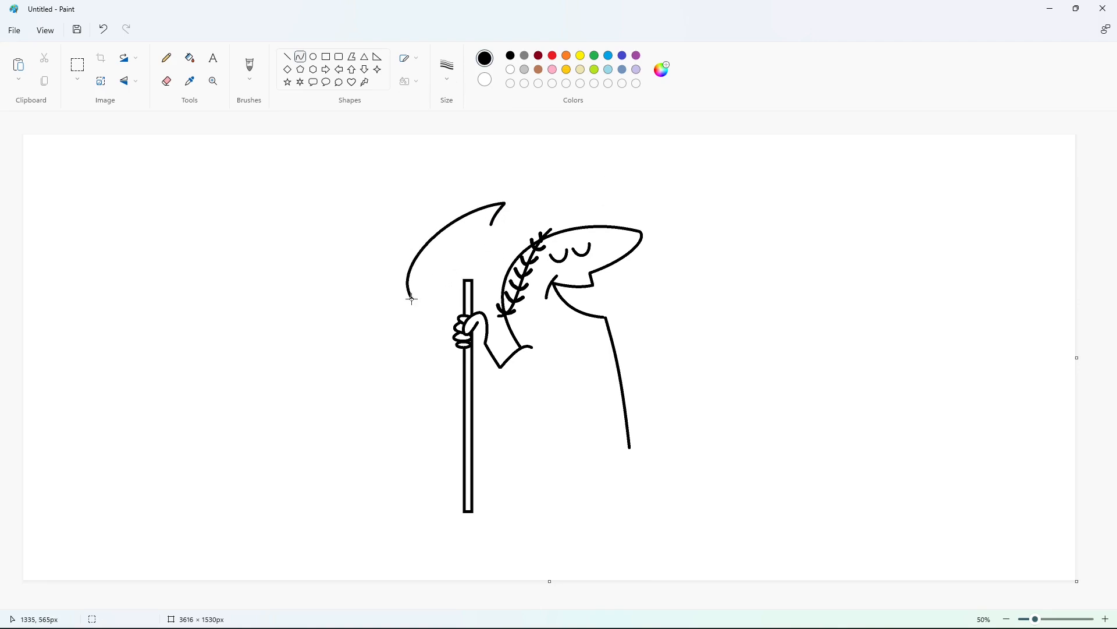
Close the pizza outline with its rounded end, curved lower edge and remaining bite edge
mouse_move(411, 299)
left_mouse_down()
mouse_move(453, 276)
mouse_move(426, 304)
mouse_move(524, 225)
mouse_move(473, 231)
left_mouse_up()
left_click(426, 305)
left_click(649, 331)
left_click(462, 263)
left_click(510, 254)
left_click(740, 295)
left_click(507, 228)
left_click(507, 228)
Draw a short curved slit on the pizza with a pointed spear tip rising from it, and fill the tip black
left_click(706, 238)
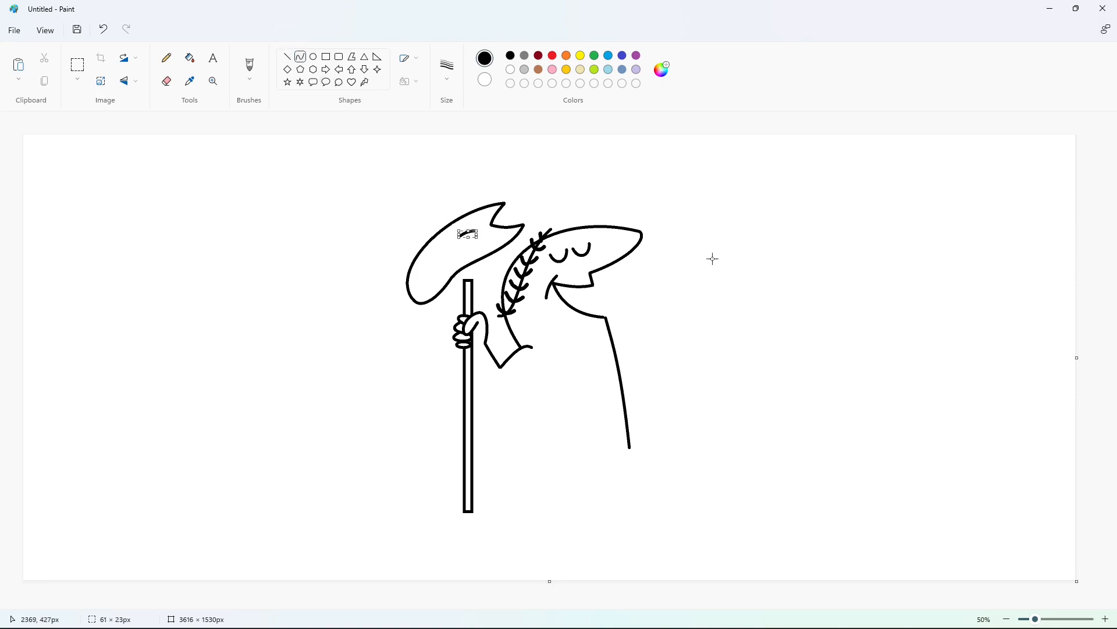
left_click(760, 255)
mouse_move(467, 200)
left_mouse_down()
mouse_move(462, 234)
mouse_move(472, 221)
left_mouse_up()
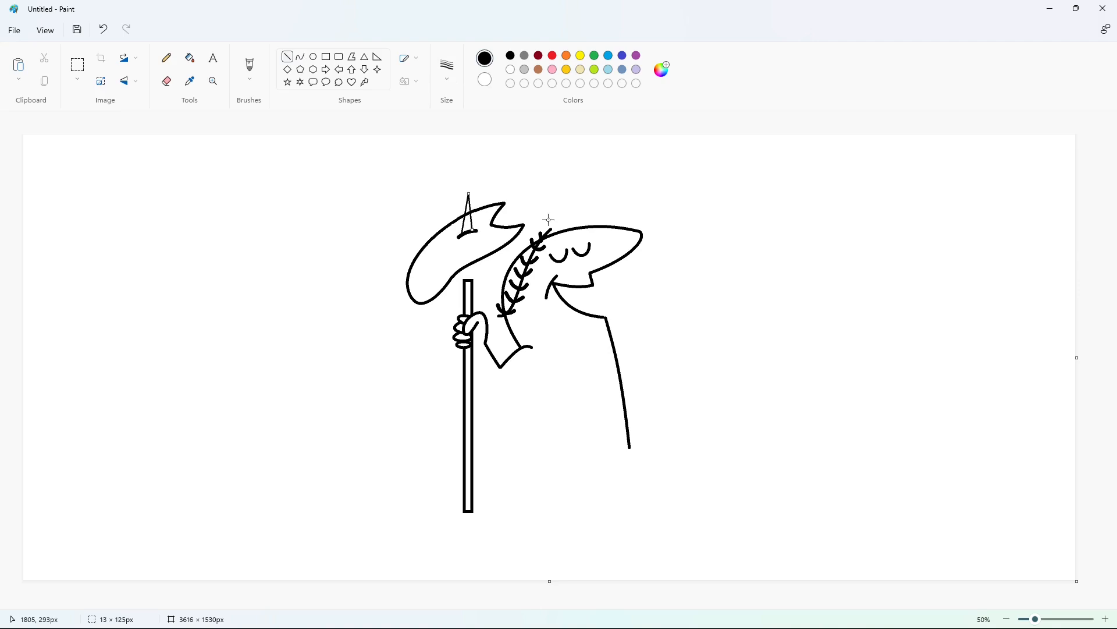
left_click(189, 58)
left_click(469, 220)
Scatter small ovals across the pizza as toppings
left_click(314, 57)
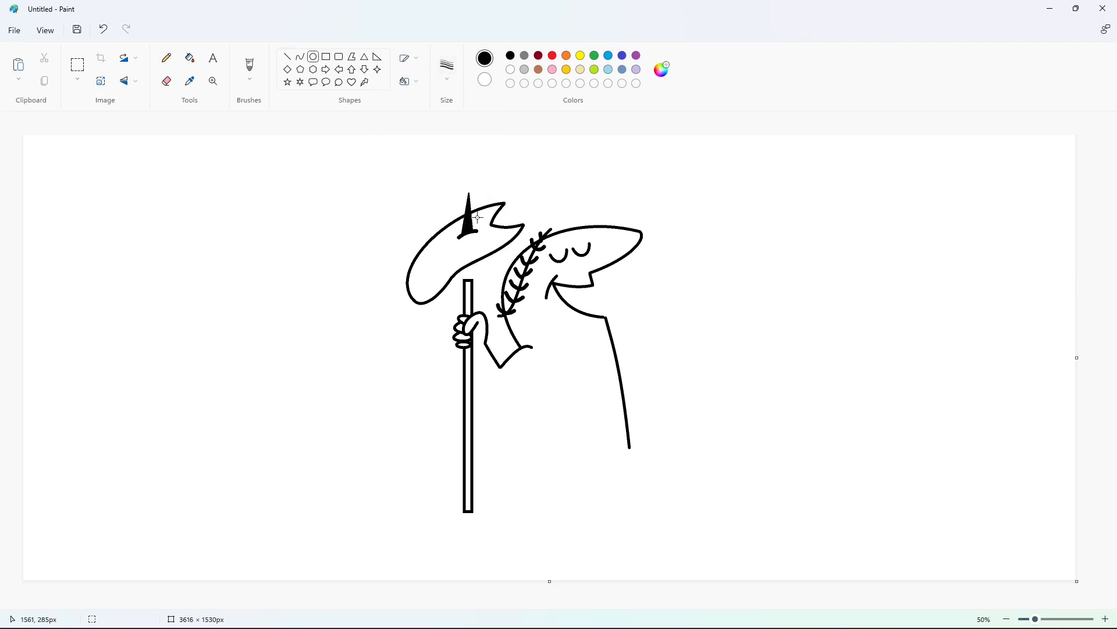
left_click_drag(478, 217, 485, 224)
mouse_move(488, 235)
left_mouse_down()
mouse_move(499, 241)
mouse_move(447, 269)
mouse_move(453, 245)
mouse_move(437, 253)
mouse_move(433, 289)
left_mouse_up()
left_click(501, 289)
key("ctrl+z")
left_click(497, 263)
Fill the oval toppings on the pizza with black
left_click(190, 57)
left_click(481, 220)
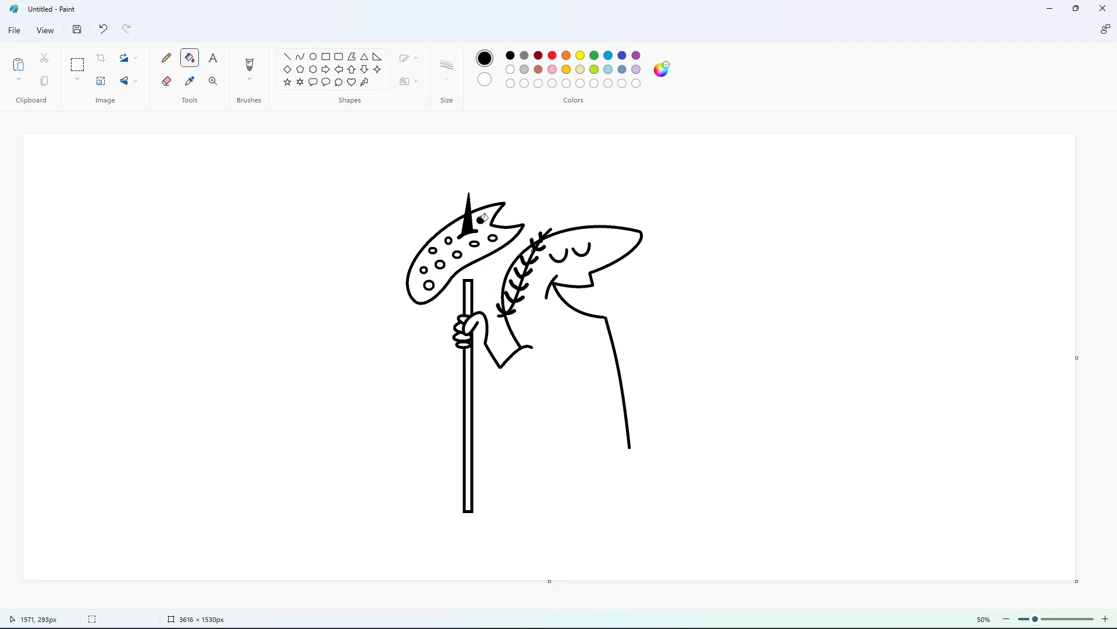
left_click(441, 267)
Draw a bulging curved joint between the pizza and the staff, and fill both the joint and the staff black
left_click(301, 56)
left_click(459, 278)
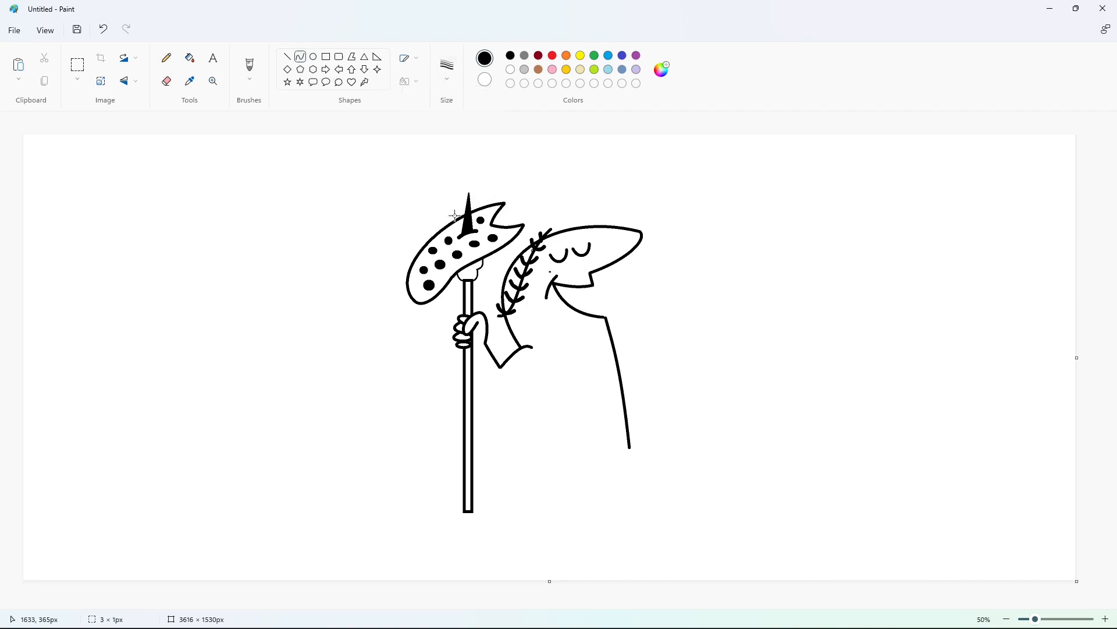
left_click(189, 58)
left_click(473, 271)
left_click(470, 356)
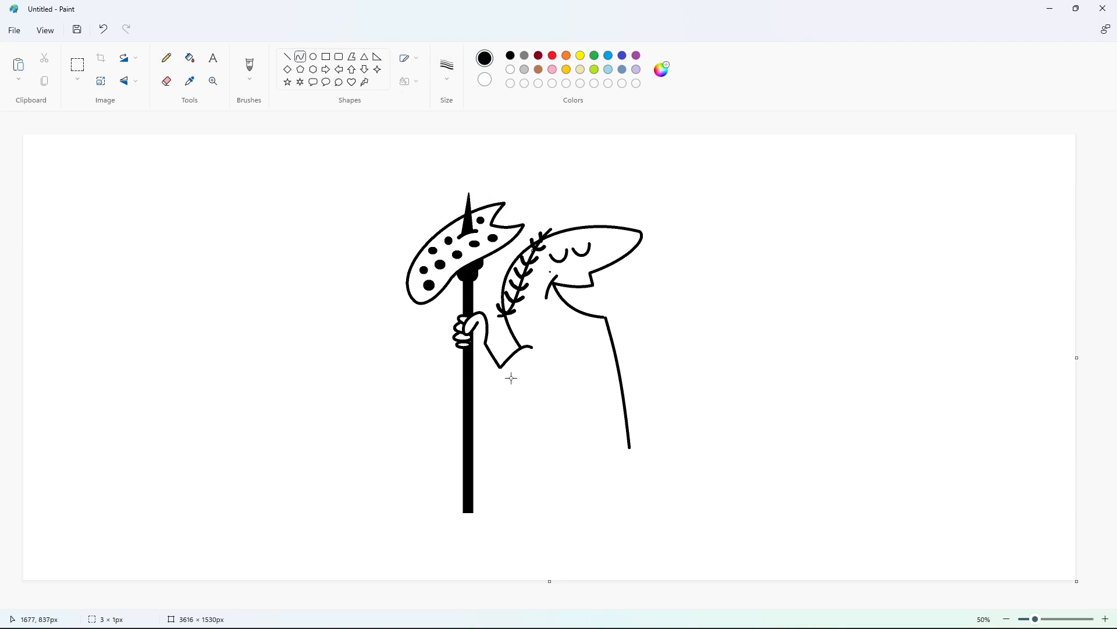
Draw the short curved underside of the rear upper arm and erase the stray dot above the mouth
left_click_drag(527, 367, 498, 394)
left_click_drag(778, 335, 710, 358)
left_click(166, 81)
left_click(300, 57)
Draw straight lines for the rear forearm's lower edge and for the robe's back edge and hem
left_click(288, 57)
mouse_move(497, 394)
left_mouse_down()
mouse_move(473, 358)
mouse_move(517, 454)
mouse_move(630, 448)
left_mouse_up()
left_click(690, 382)
left_click(687, 436)
left_click(726, 432)
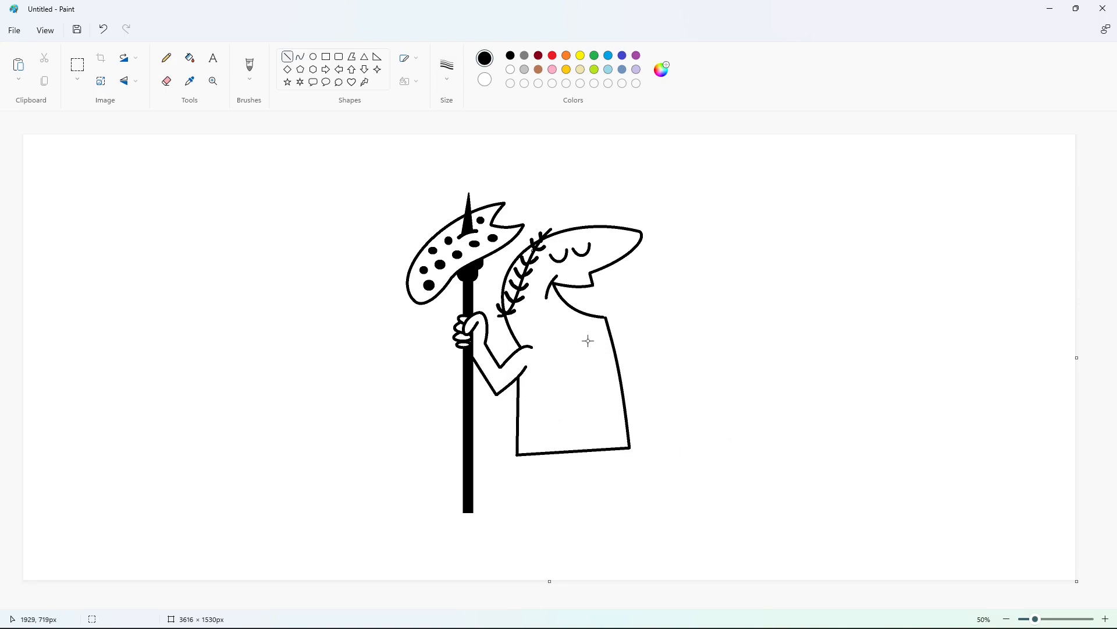
left_click_drag(606, 319, 520, 390)
left_click(752, 376)
key("ctrl+z")
Draw a curved neckline across the chest and two curved robe folds fanning down from the front shoulder
left_click(300, 57)
left_click_drag(607, 325, 519, 393)
mouse_move(566, 359)
left_mouse_down()
mouse_move(582, 358)
mouse_move(571, 387)
left_mouse_up()
left_click(731, 403)
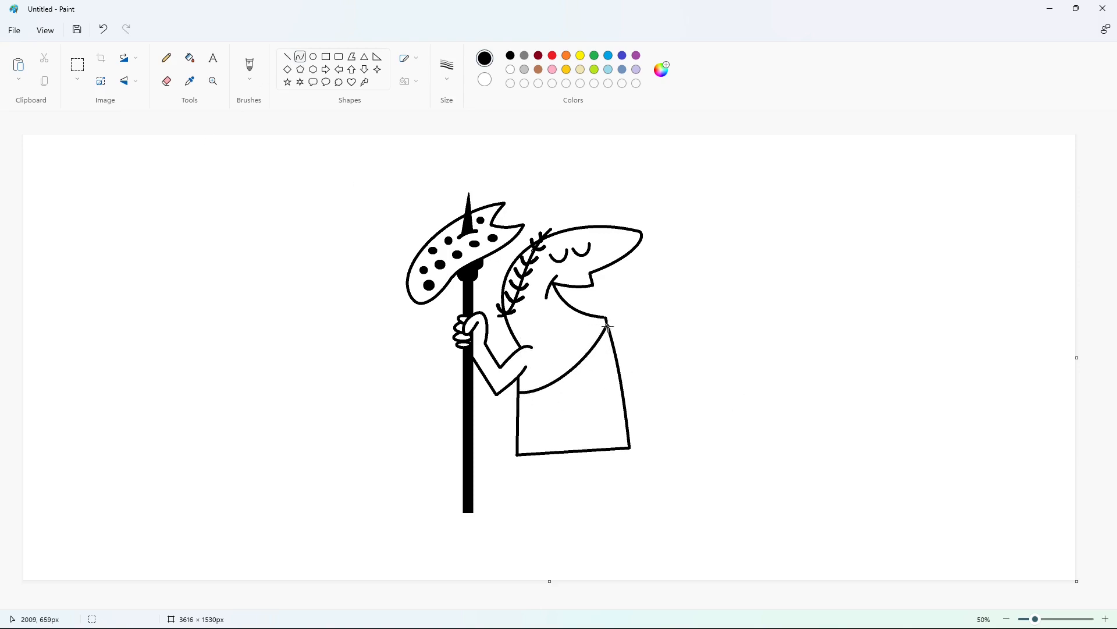
left_click_drag(608, 327, 568, 405)
left_click_drag(611, 338, 601, 388)
Draw the raised front arm with straight lines, bending up at the elbow from the robe's front edge
mouse_move(606, 366)
left_mouse_down()
mouse_move(642, 336)
mouse_move(663, 349)
mouse_move(656, 314)
mouse_move(675, 289)
left_mouse_up()
left_click(709, 398)
left_click(728, 342)
left_click(287, 56)
left_click(702, 332)
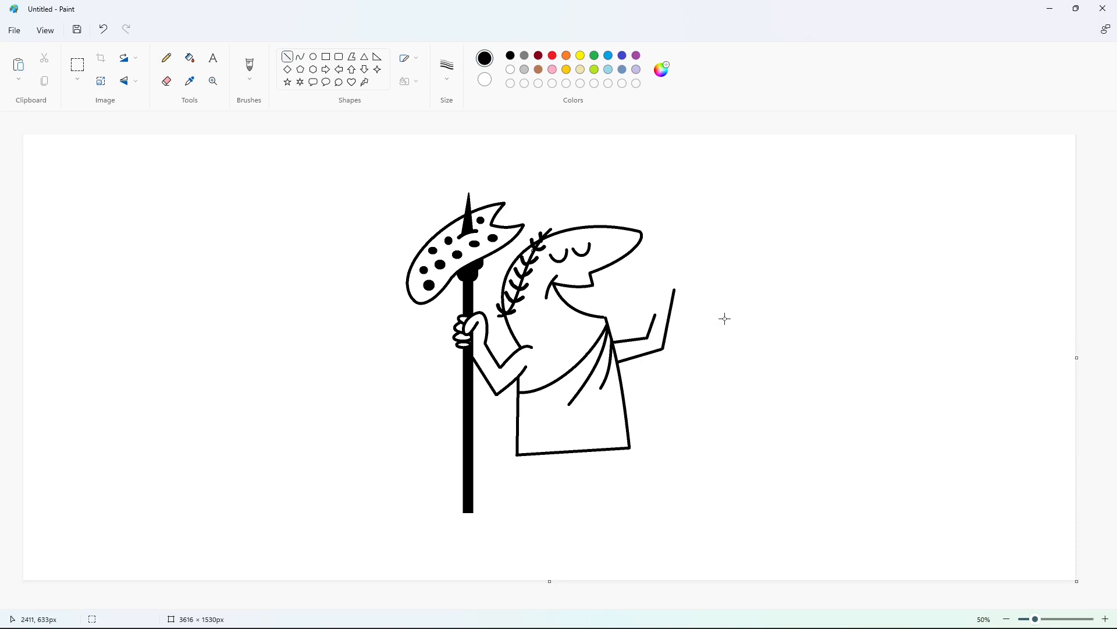
Draw curved outlines for the spread fingers of the raised hand above the front forearm
left_click(301, 56)
left_click_drag(675, 287, 675, 267)
left_click_drag(685, 260, 693, 246)
key("ctrl+z")
mouse_move(675, 289)
left_mouse_down()
mouse_move(697, 239)
mouse_move(674, 263)
mouse_move(674, 236)
mouse_move(655, 265)
mouse_move(654, 240)
mouse_move(638, 279)
left_mouse_up()
key("ctrl+z")
left_click(755, 273)
left_click(754, 283)
Finish the raised hand with curves for the thumb and palm, joining them to the front wrist
mouse_move(641, 269)
left_mouse_down()
mouse_move(633, 263)
mouse_move(649, 260)
mouse_move(646, 308)
mouse_move(662, 292)
left_mouse_up()
left_click(764, 318)
left_click(742, 333)
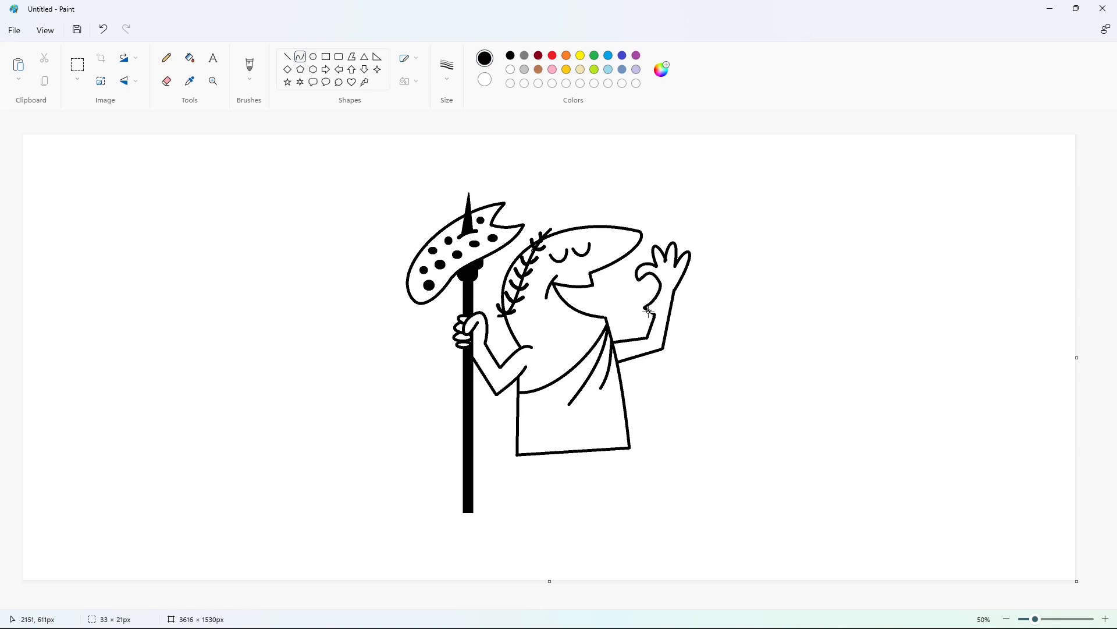
key("ctrl+z")
left_click(714, 315)
Draw a curved pizza slice held between the raised thumb and finger, with oval pepperoni spots filled black
mouse_move(646, 302)
left_mouse_down()
mouse_move(595, 298)
mouse_move(651, 305)
mouse_move(617, 299)
mouse_move(635, 305)
left_mouse_up()
left_click(300, 57)
left_click(675, 309)
left_click(753, 353)
left_click(313, 57)
left_click(301, 57)
left_click(718, 317)
left_click_drag(631, 303, 631, 300)
left_click(706, 316)
left_click(190, 58)
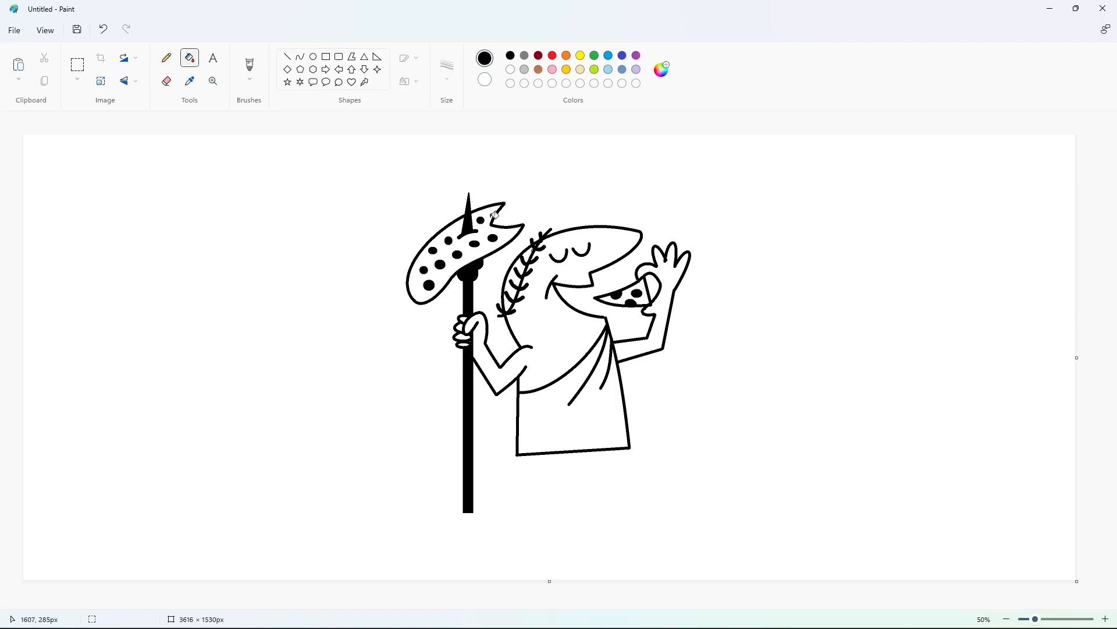
Draw a small angular LC motif with straight lines just above the robe's hem, near its back edge
left_click(290, 57)
left_click_drag(529, 426, 529, 444)
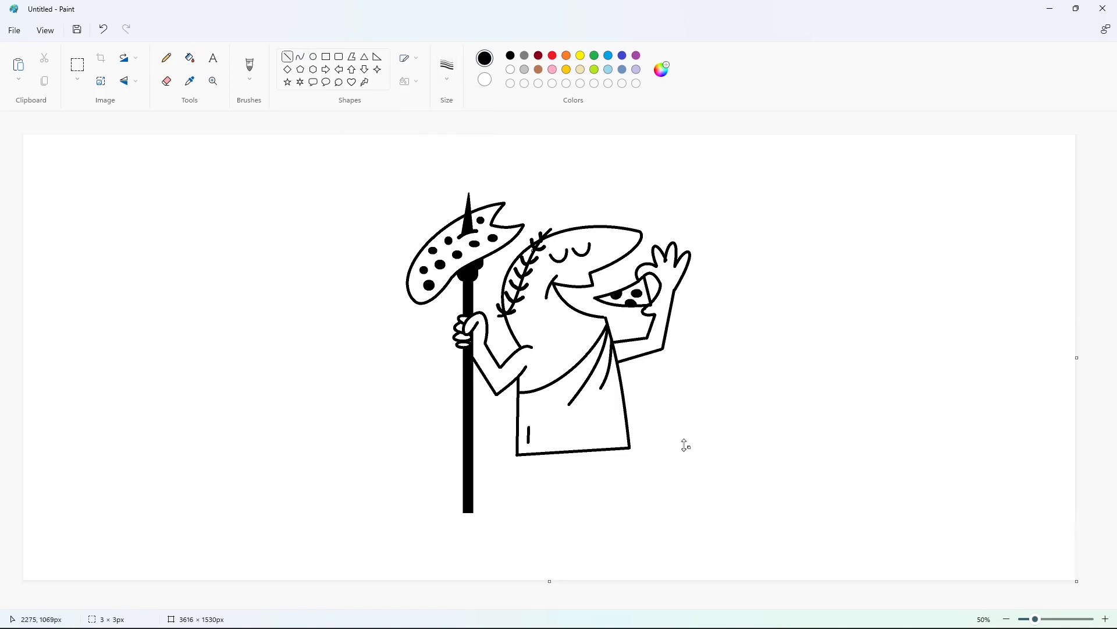
left_click(529, 442)
Copy the LC motif and place three copies in a row along the robe's hem
left_click(77, 64)
left_click_drag(523, 416, 550, 447)
key("ctrl+c")
key("ctrl+v")
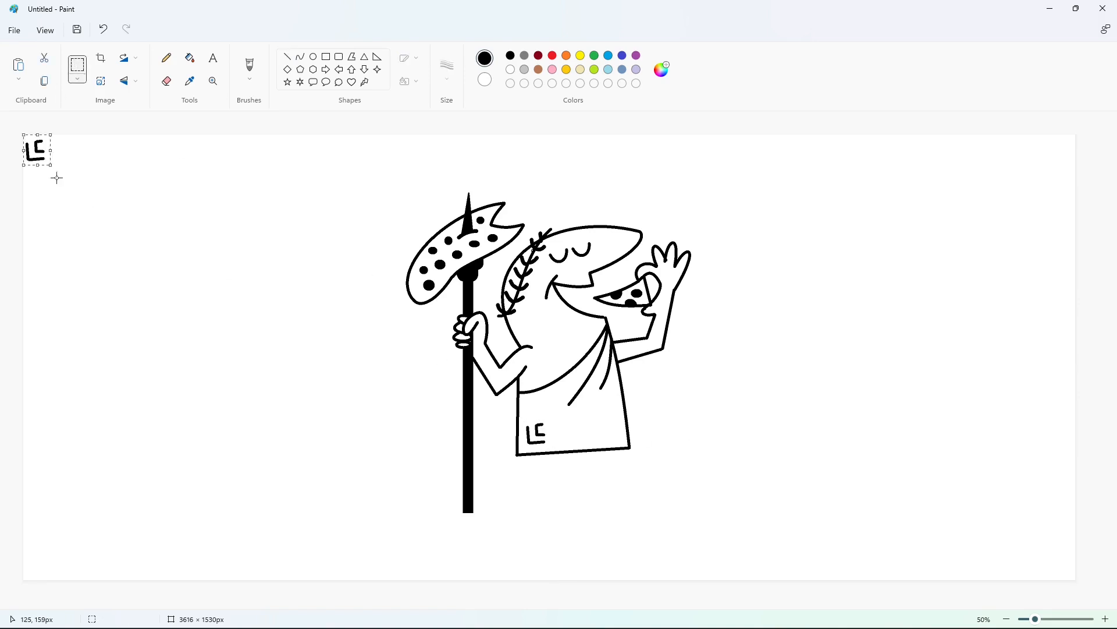
left_click_drag(38, 153, 561, 431)
left_click(693, 431)
key("ctrl+v")
left_click_drag(34, 154, 586, 432)
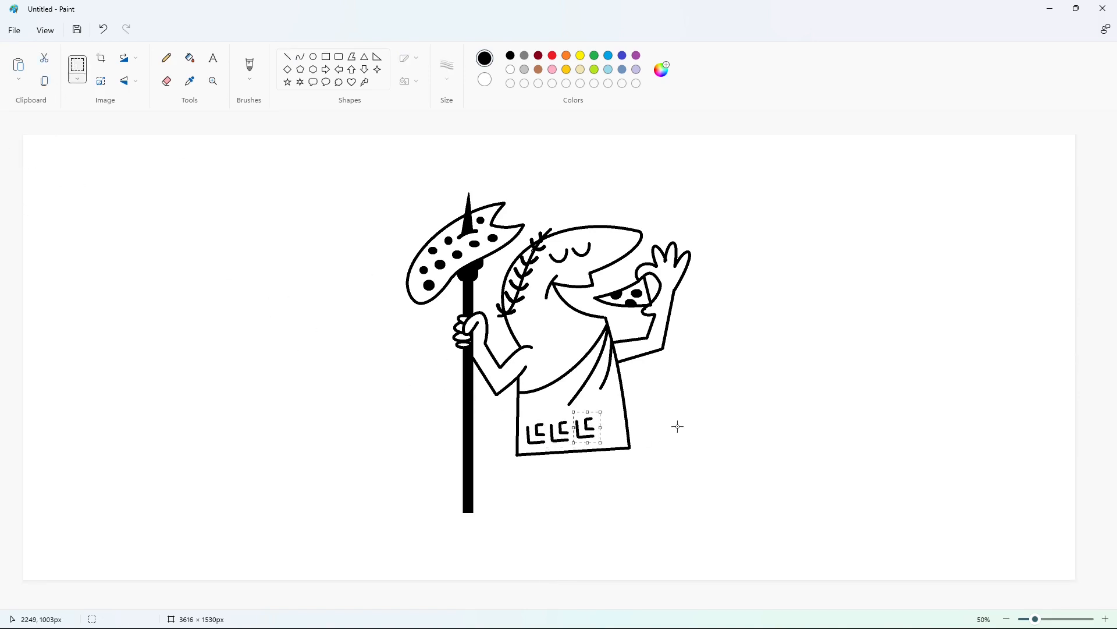
left_click(680, 425)
key("ctrl+v")
left_click_drag(34, 154, 611, 432)
left_click(674, 425)
Draw the rear leg and sole with straight lines below the hem, and the top of the foot with curves
left_click(288, 57)
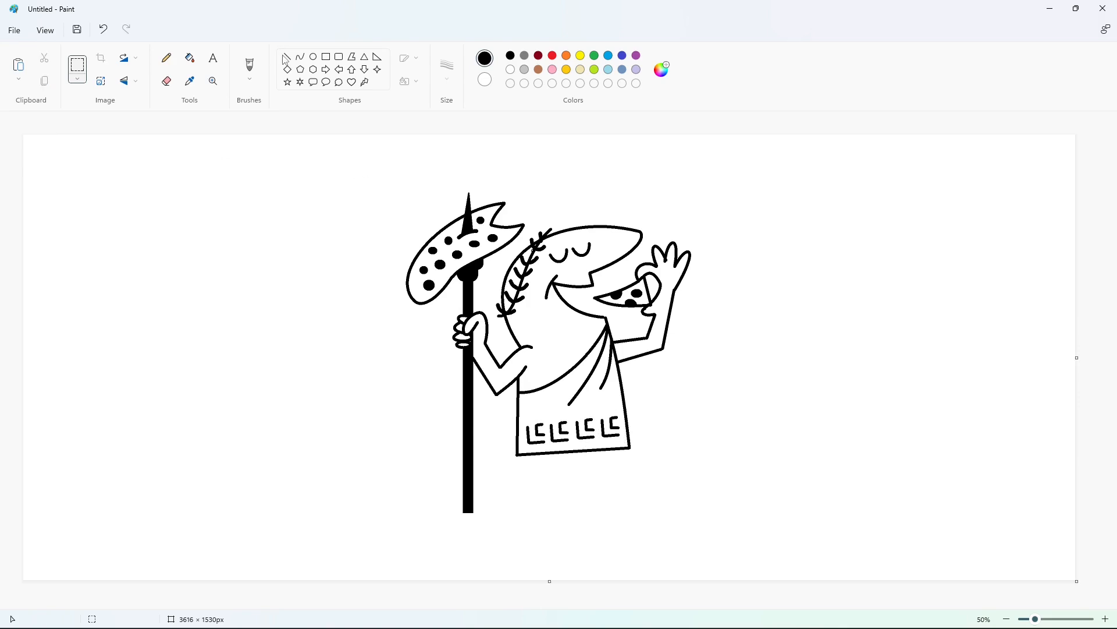
mouse_move(558, 455)
left_mouse_down()
mouse_move(559, 512)
mouse_move(494, 512)
mouse_move(559, 487)
mouse_move(541, 454)
left_mouse_up()
left_click(300, 56)
left_click(693, 481)
left_click(301, 56)
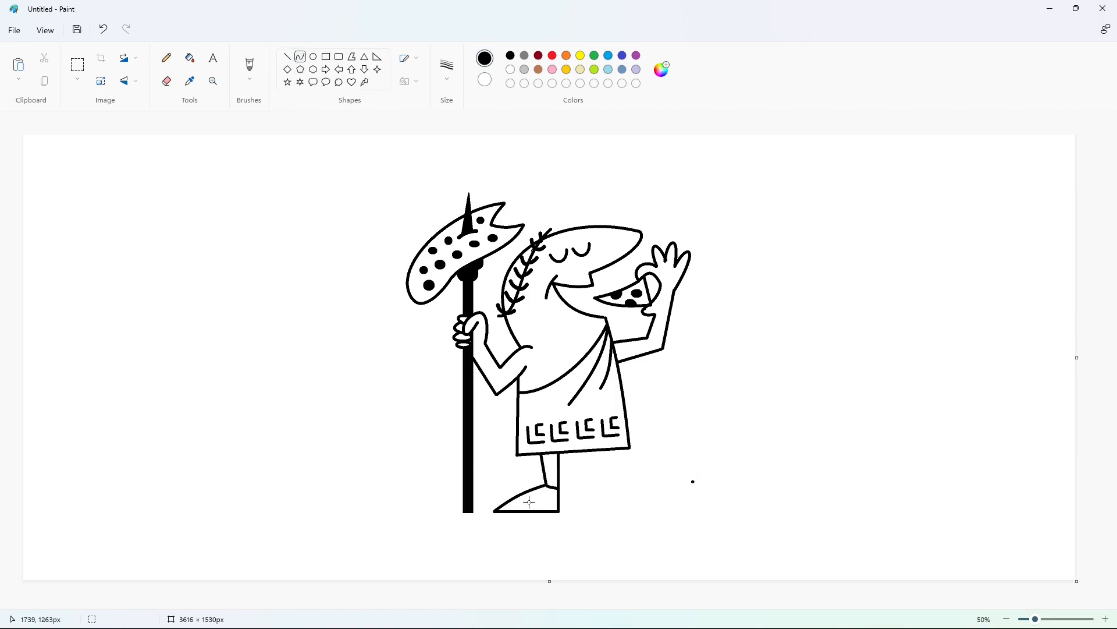
Draw three thick curved sandal straps across the foot and try a white line to clean up below the sole
left_click_drag(547, 512, 510, 499)
scroll(500, 495, "up", 2, "ctrl")
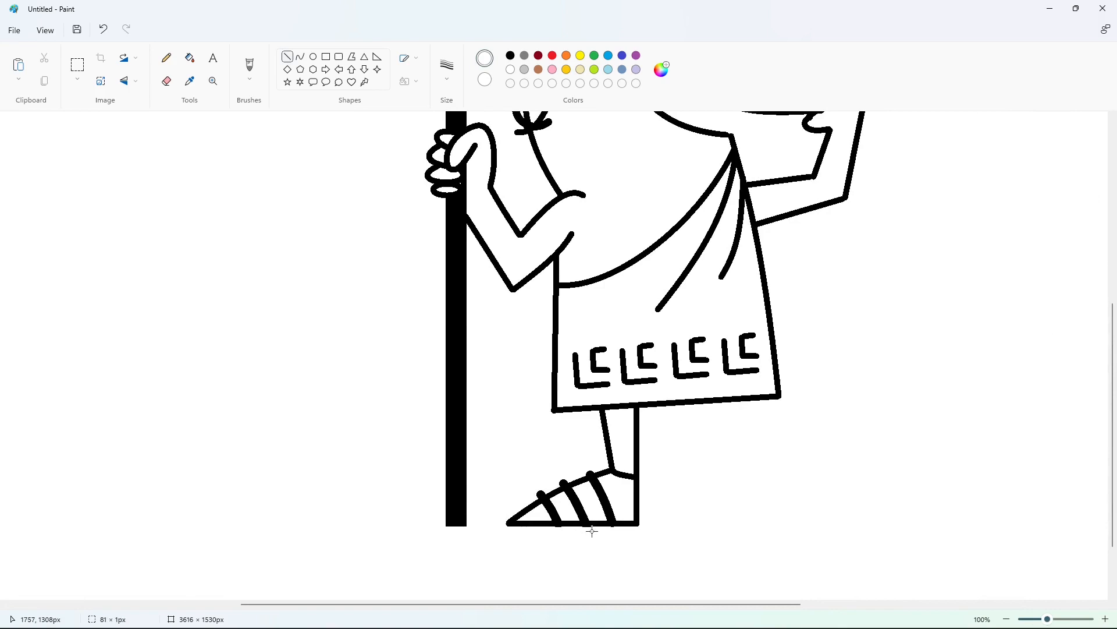
left_click_drag(591, 531, 656, 530)
key("ctrl+z")
Copy the leg and sandal, flip the copy horizontally, set it back to back with the original and join it to the hem
left_click(78, 64)
left_click_drag(692, 563, 489, 412)
key("ctrl+c")
key("ctrl+v")
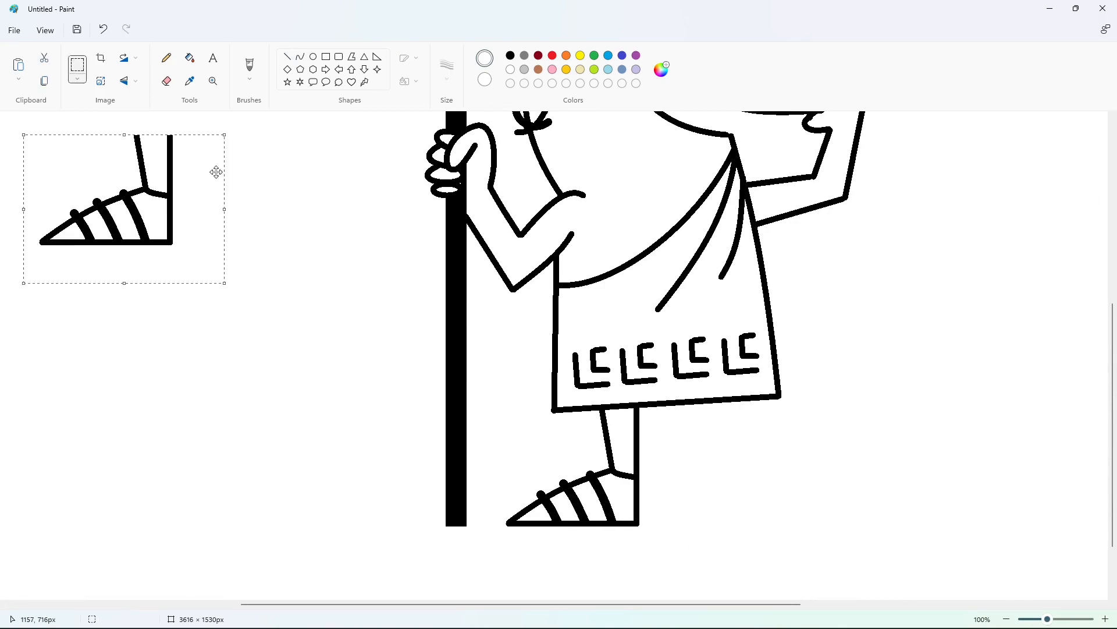
left_click(128, 81)
left_click(139, 124)
left_click_drag(116, 181, 675, 462)
left_click(834, 473)
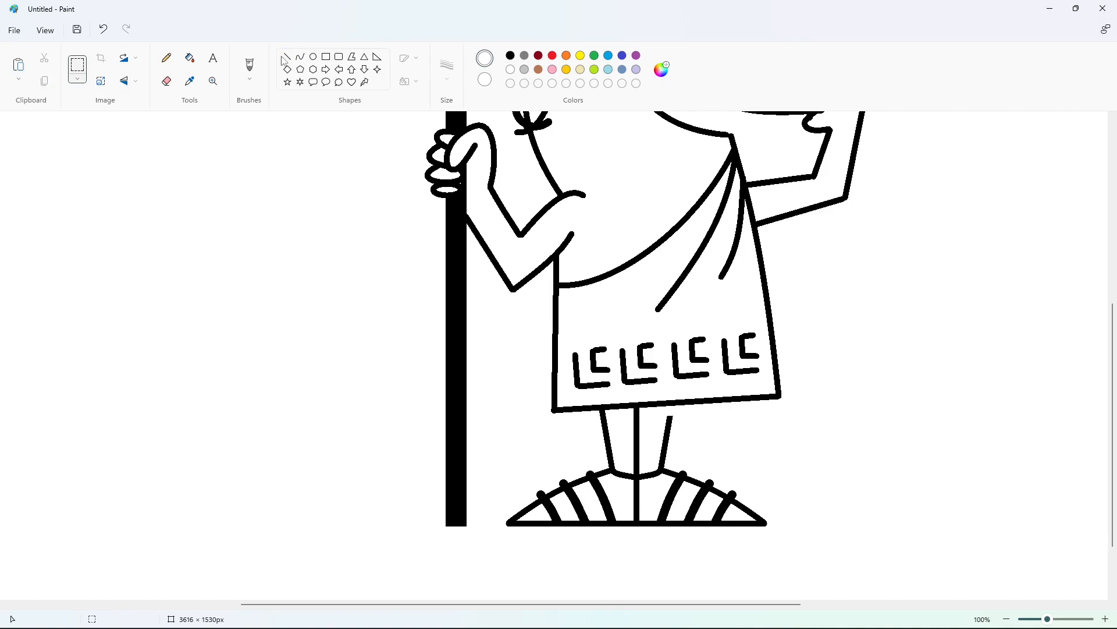
left_click_drag(655, 411, 685, 449)
scroll(835, 429, "down", 2)
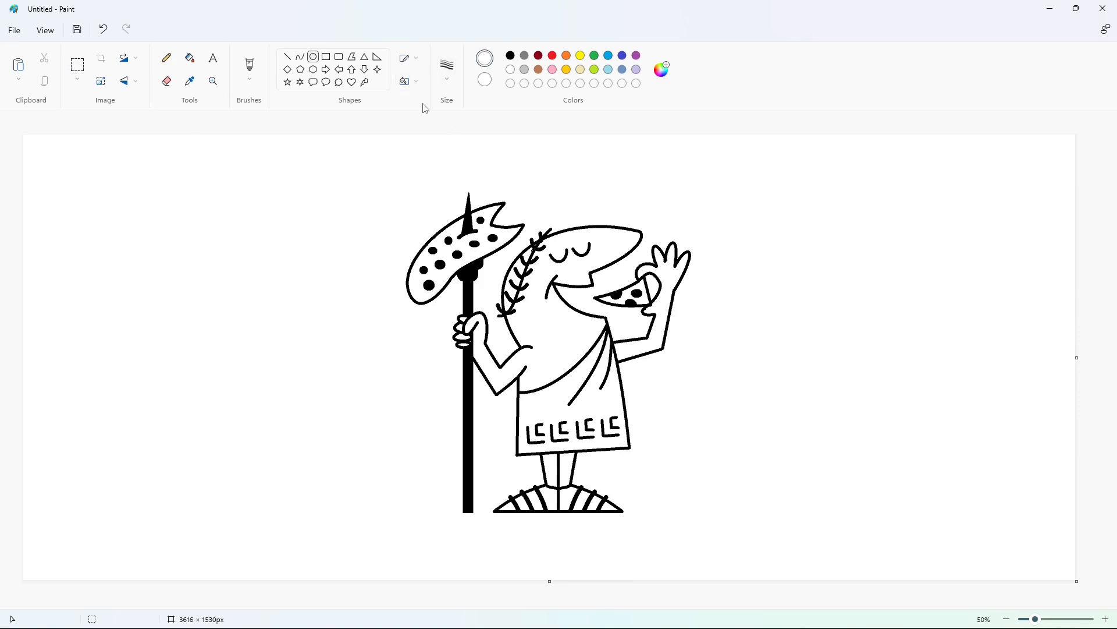
Move the whole mascot to the canvas's left side, flooding the cleared canvas with white before pasting it back
left_click_drag(294, 149, 733, 553)
left_click(190, 58)
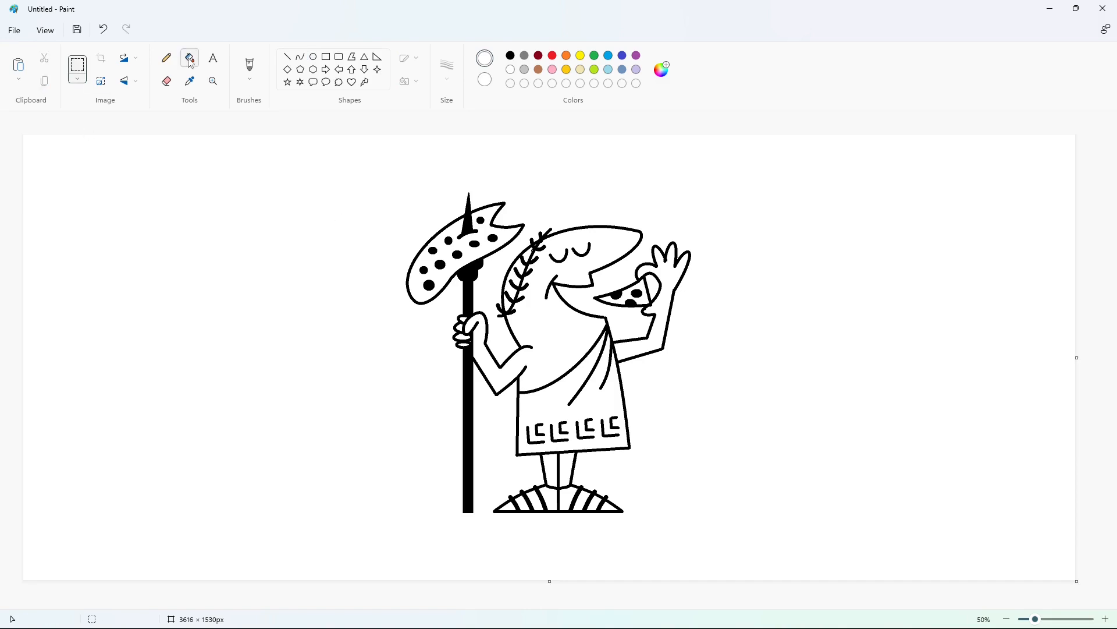
left_click(554, 192)
left_click(610, 210)
left_click(510, 55)
left_click(617, 224)
left_click(510, 69)
left_click(670, 245)
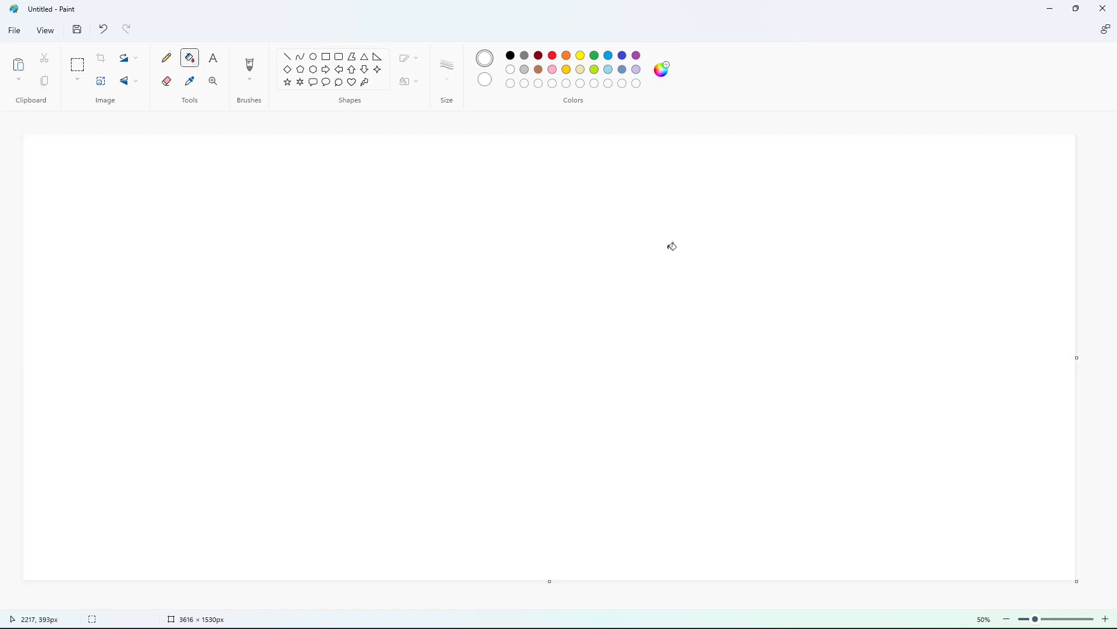
key("ctrl+v")
left_click_drag(294, 367, 202, 371)
Create a wide text box in the Little Caesar font in the empty area beside the mascot
left_click(213, 58)
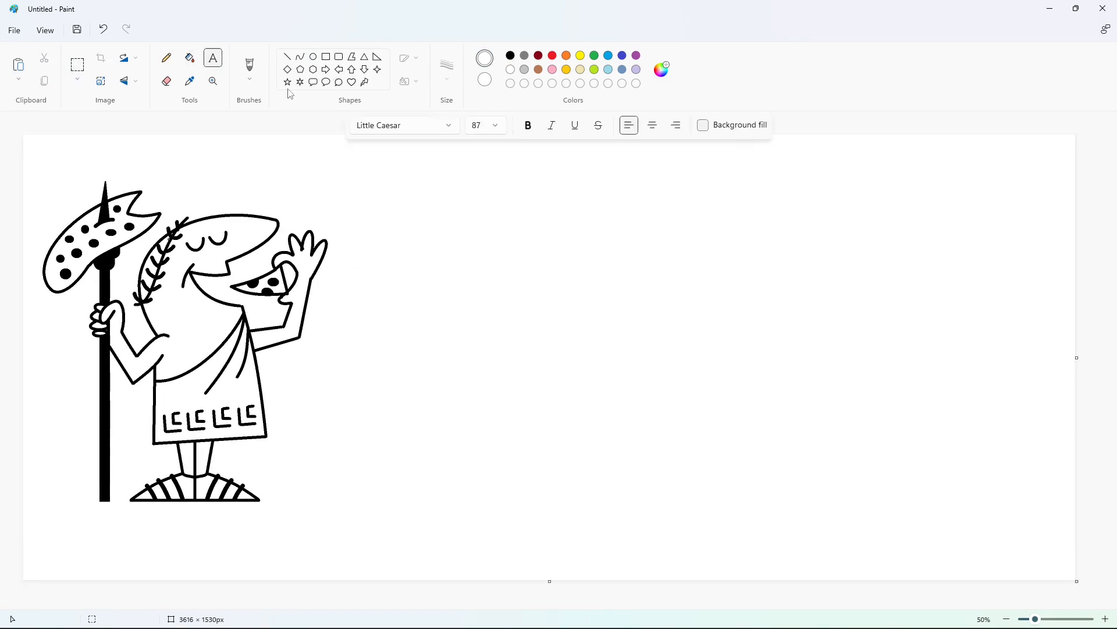
left_click_drag(399, 347, 996, 424)
type("Little C")
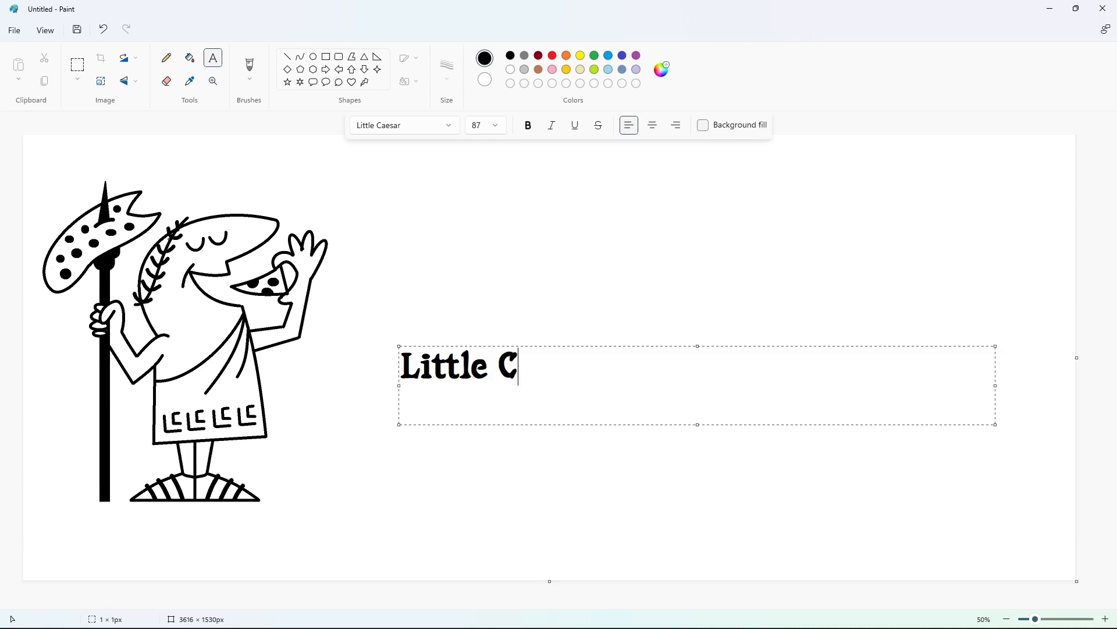
key("BackSpace")
key("BackSpace")
key("BackSpace")
key("BackSpace")
key("BackSpace")
key("BackSpace")
key("BackSpace")
key("BackSpace")
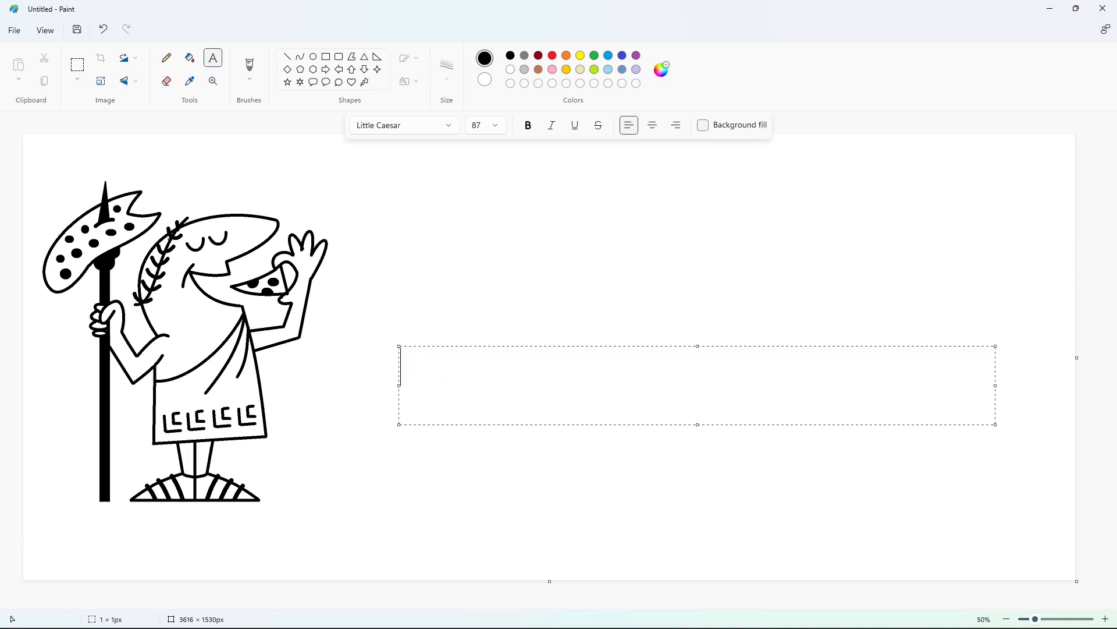
Enter a capital L, enlarge the text box toward the mascot and downward, and select the letter
type("L")
left_click_drag(399, 346, 320, 299)
left_click_drag(658, 424, 645, 502)
key("ctrl+a")
Try font sizes 200, 250 and 300 on the capital L
left_click(493, 128)
type("200")
key("Return")
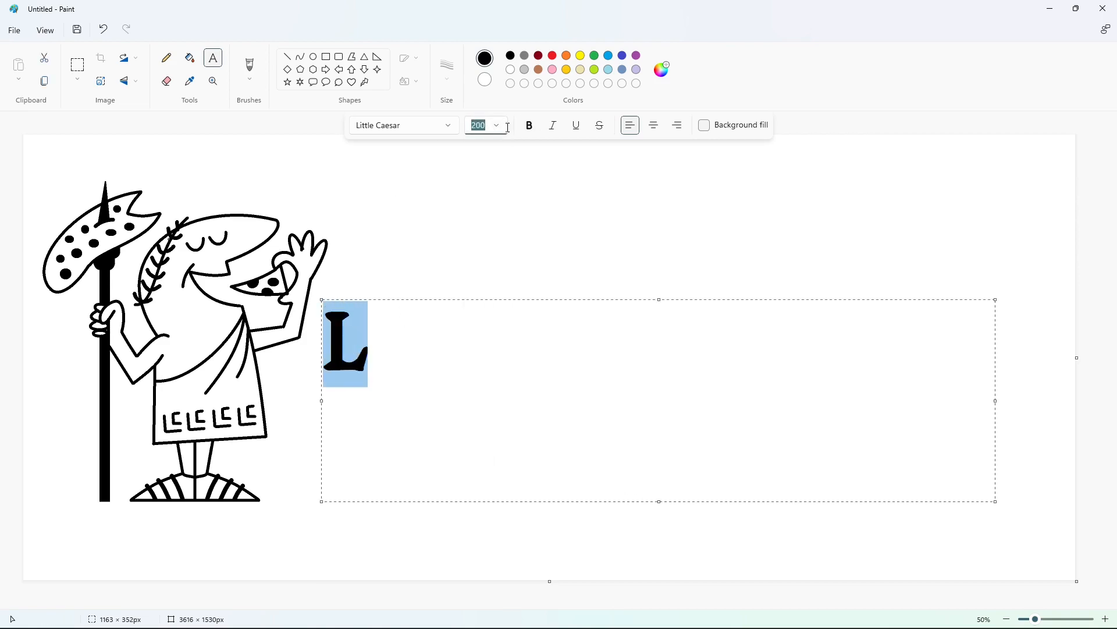
left_click(498, 126)
type("250")
key("Return")
left_click(498, 126)
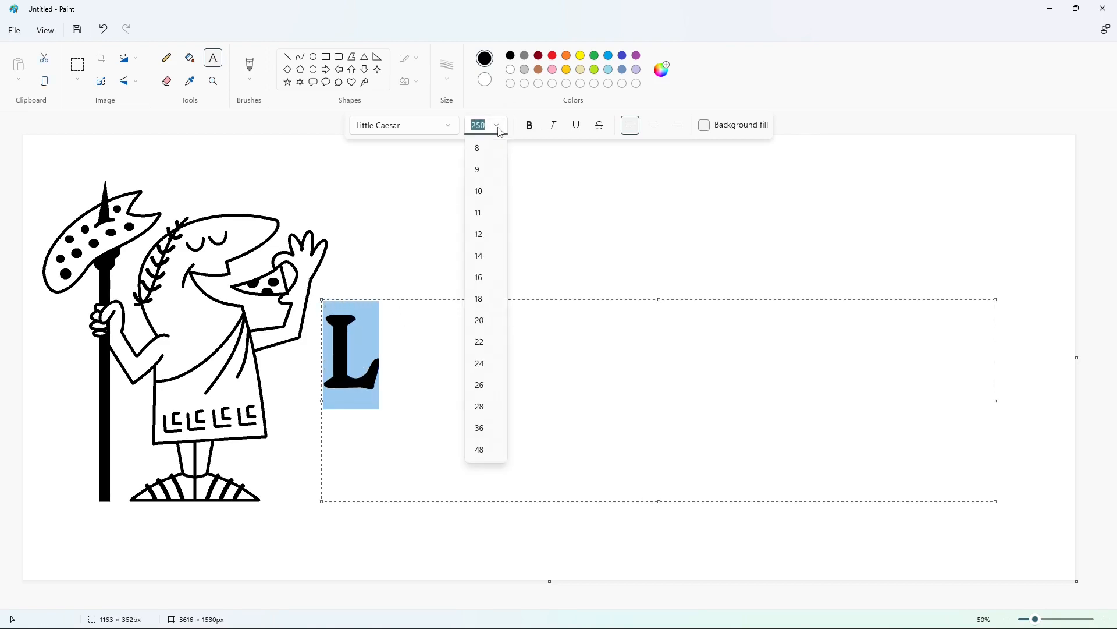
type("300")
key("Return")
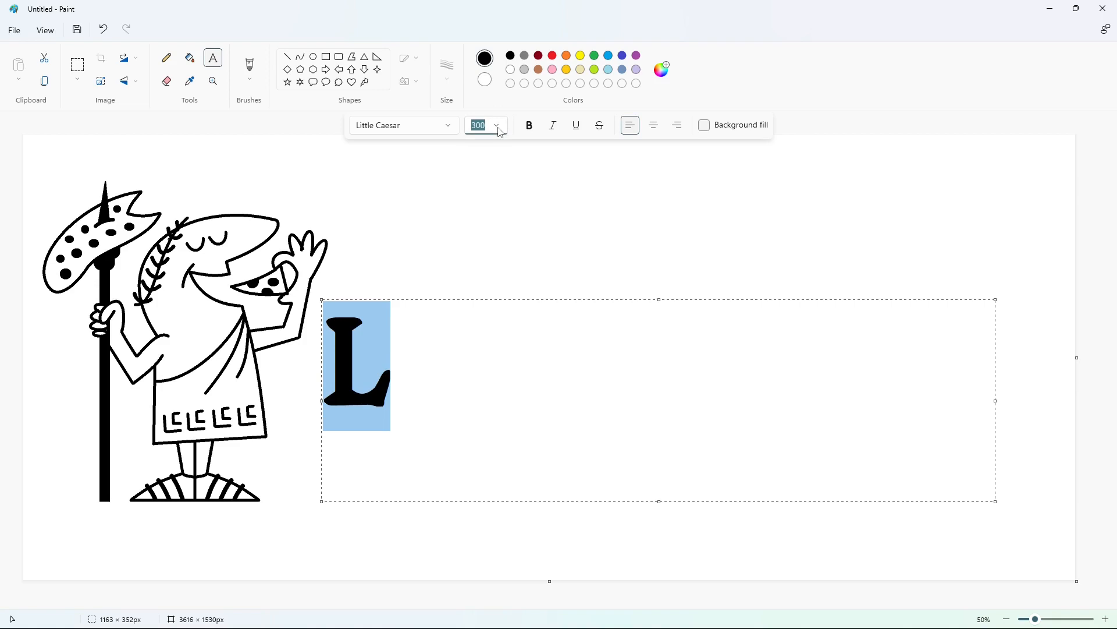
Set the capital L's font size to 280
left_click(498, 126)
type("280")
key("Return")
left_click(412, 334)
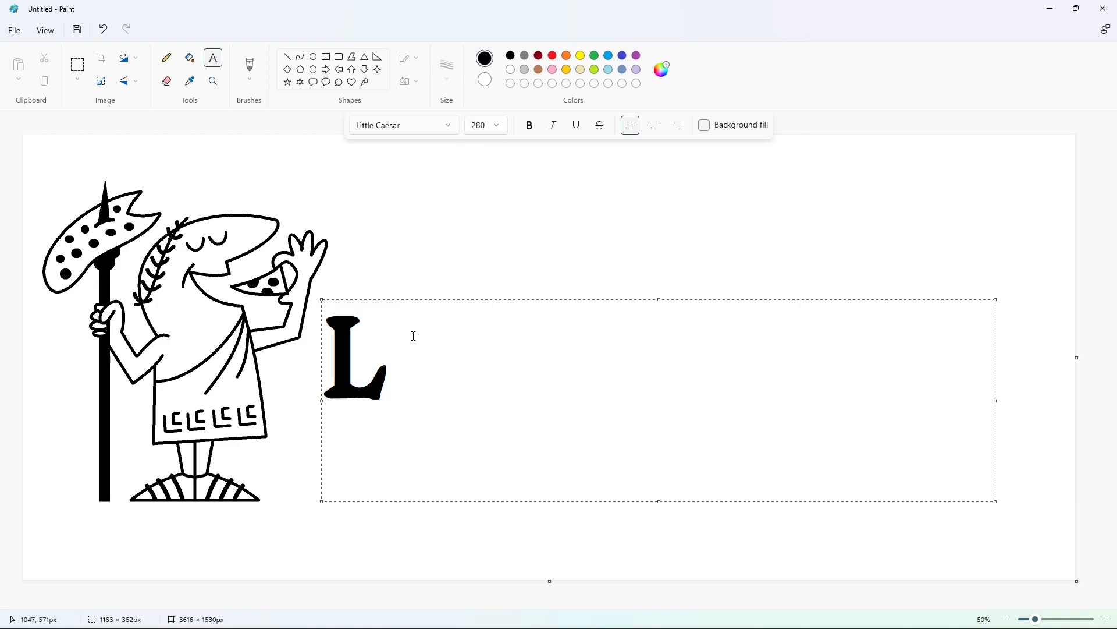
Set the font size to 250 and complete the word "Little" followed by a space
left_click(498, 126)
type("250")
key("Return")
type("il")
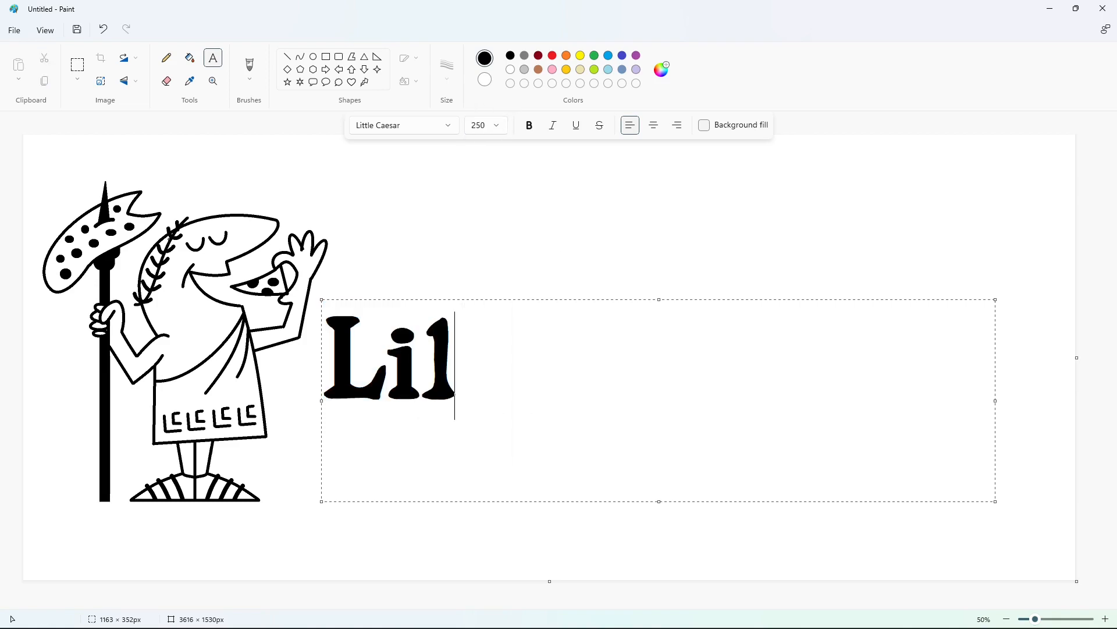
key("BackSpace")
type("ttle C")
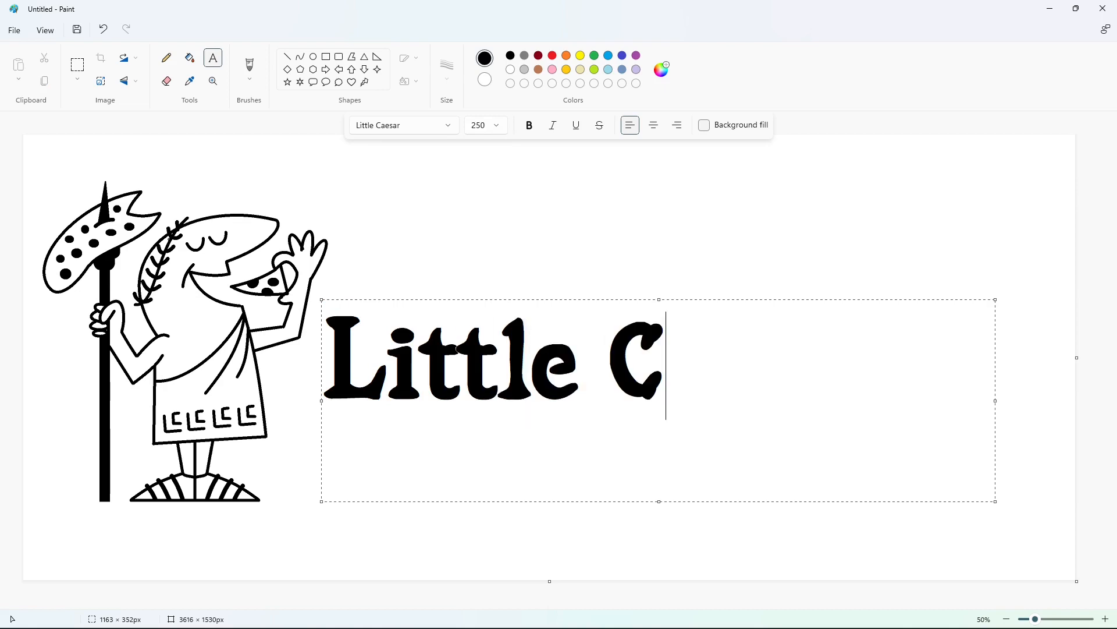
key("BackSpace")
Add a capital C at font size 280 to start the second word
left_click(498, 125)
type("280")
key("Return")
type("C")
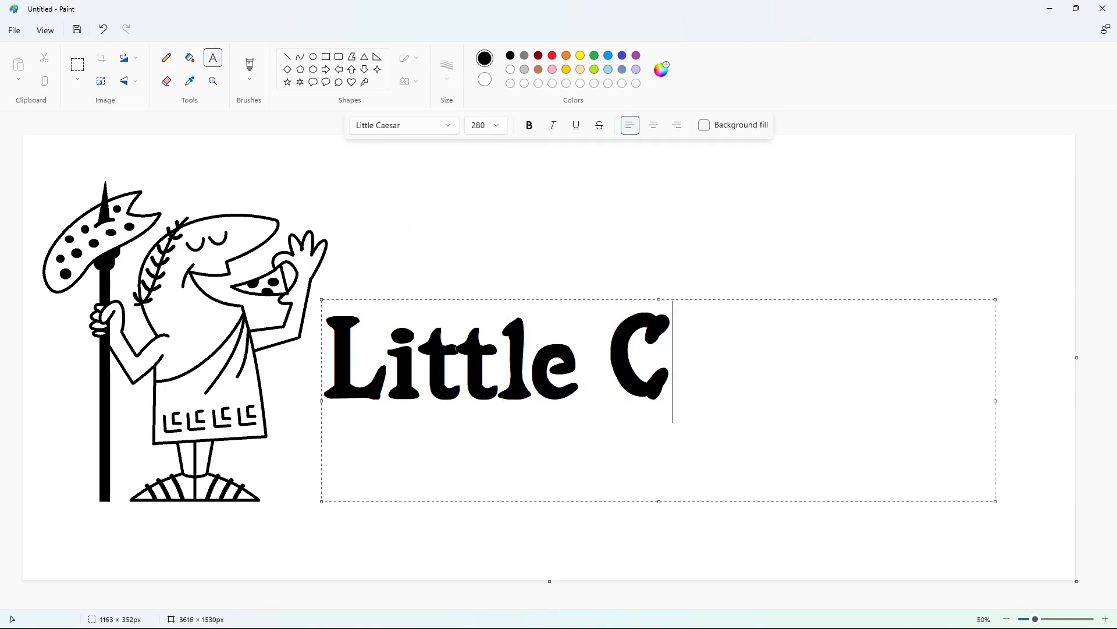
Set the font size back to 250 and enter "aesars" to complete the second word
left_click(501, 124)
type("250")
key("Return")
type("aesars")
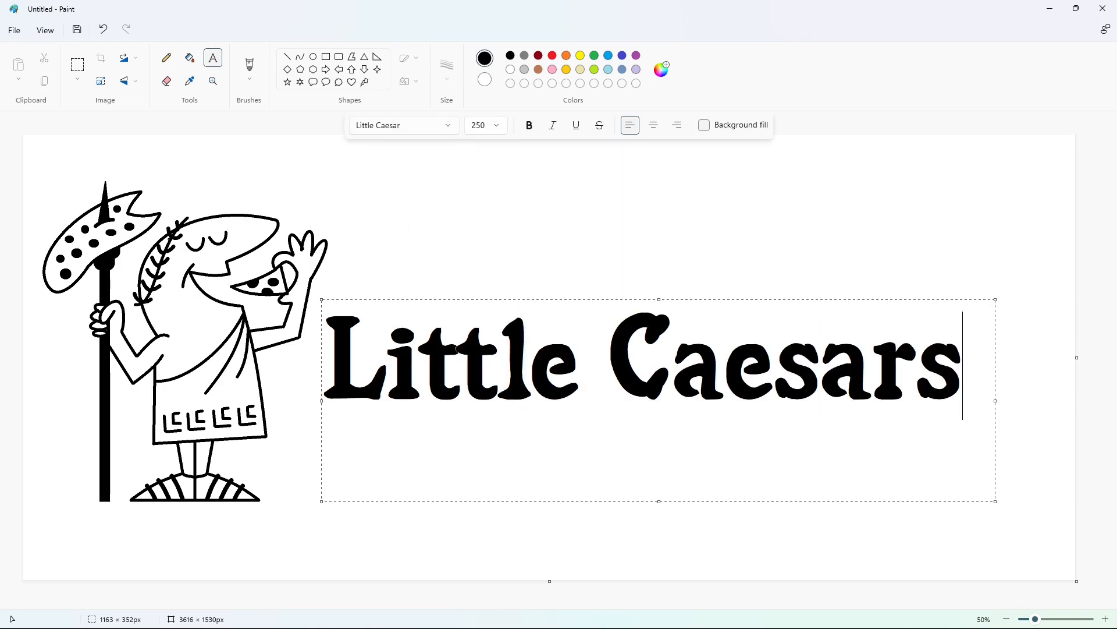
Cut the Little Caesars wordmark and paste it back slightly lower beside the mascot
left_click(78, 65)
left_click_drag(310, 296, 1001, 483)
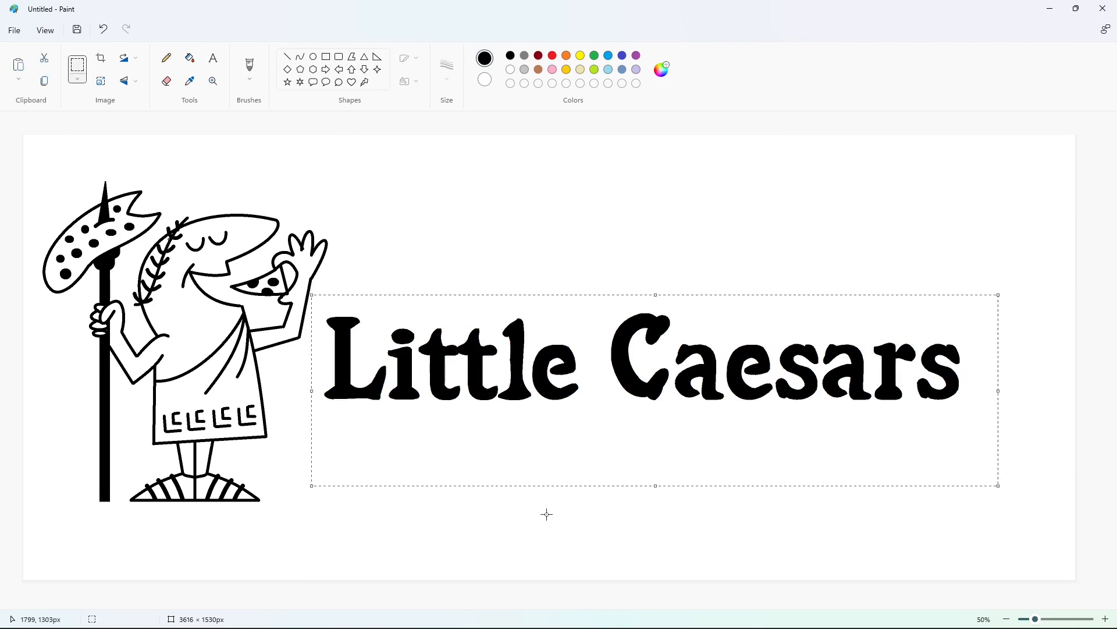
key("ctrl+x")
key("ctrl+v")
left_click_drag(264, 203, 554, 369)
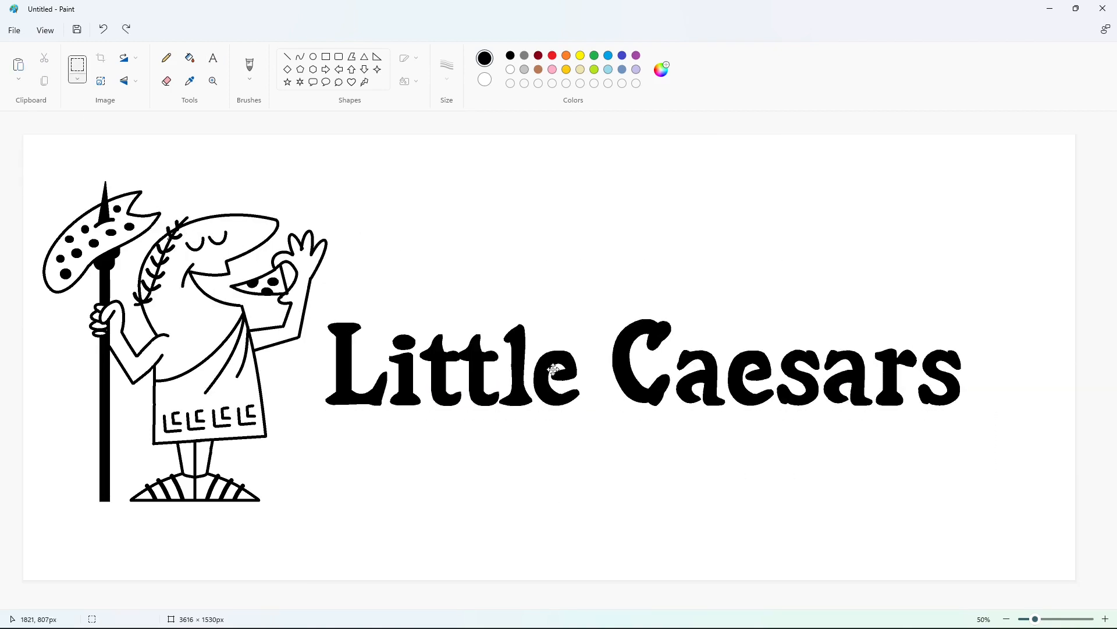
left_click(603, 526)
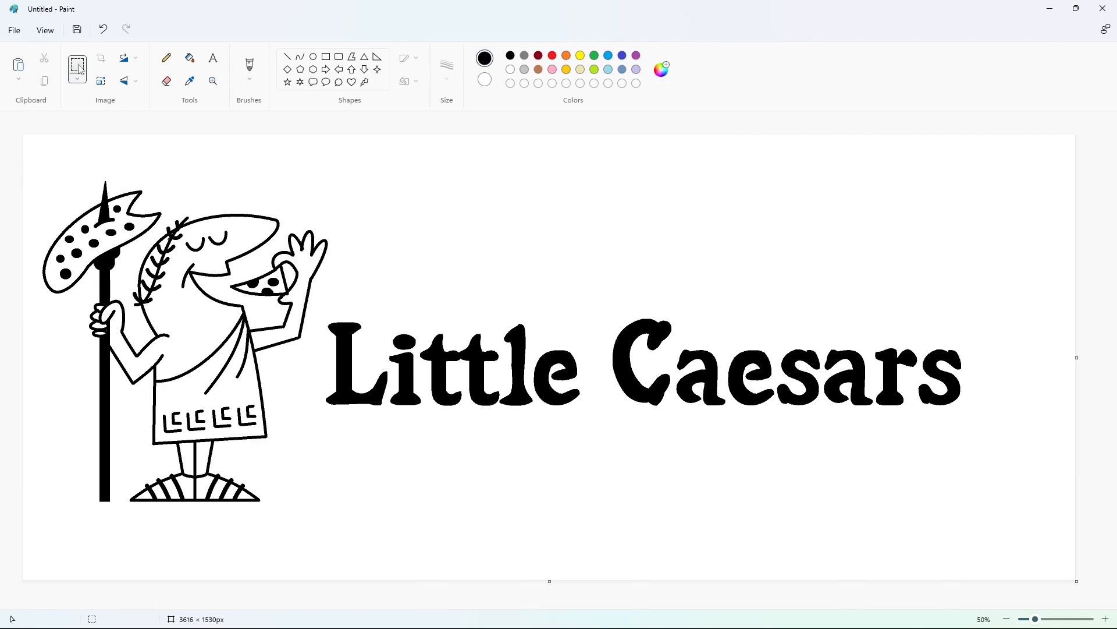
Move the mascot and wordmark together toward the canvas's center, covering the old position with a solid white rectangle
left_click_drag(24, 140, 1005, 553)
left_click(326, 57)
left_click(408, 82)
left_click(417, 138)
left_click(510, 69)
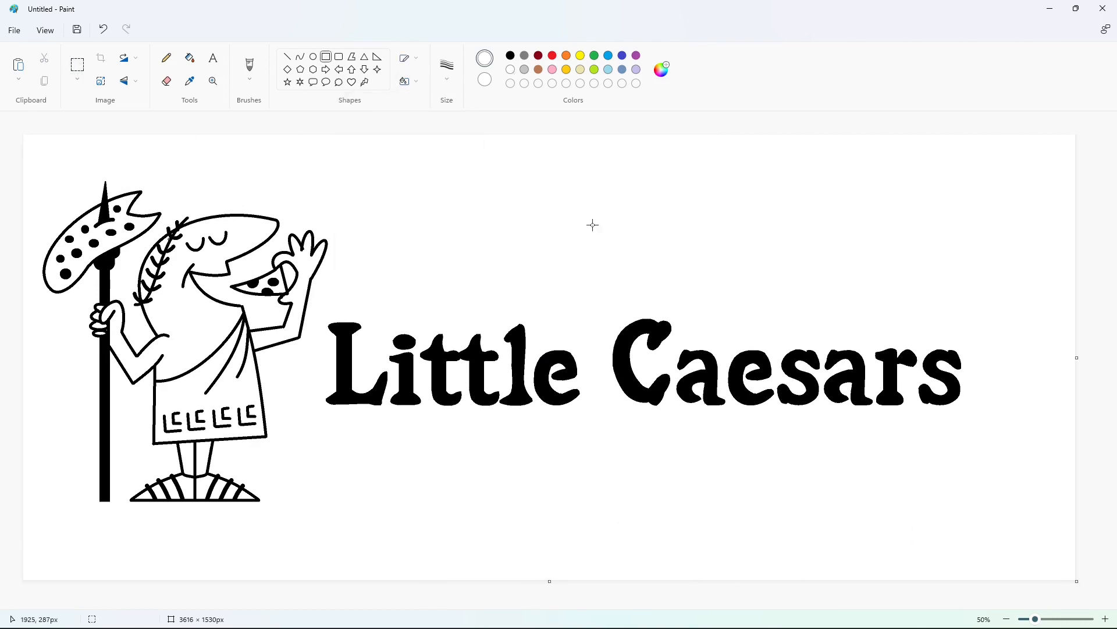
left_click_drag(1033, 149, 1, 490)
key("ctrl+z")
left_click_drag(382, 309, 416, 312)
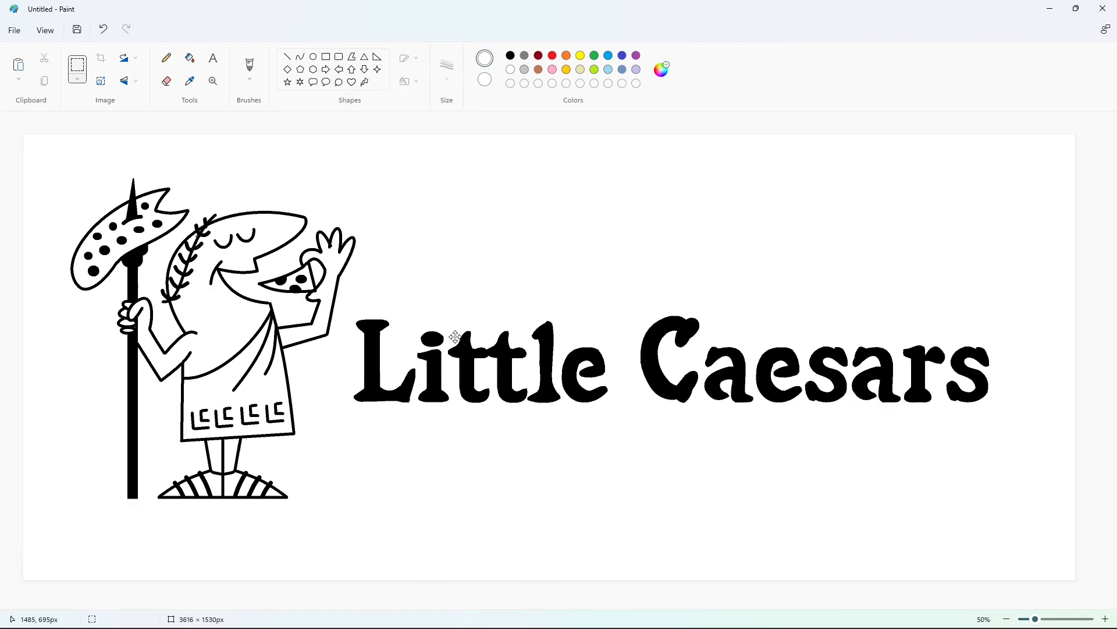
left_click(575, 594)
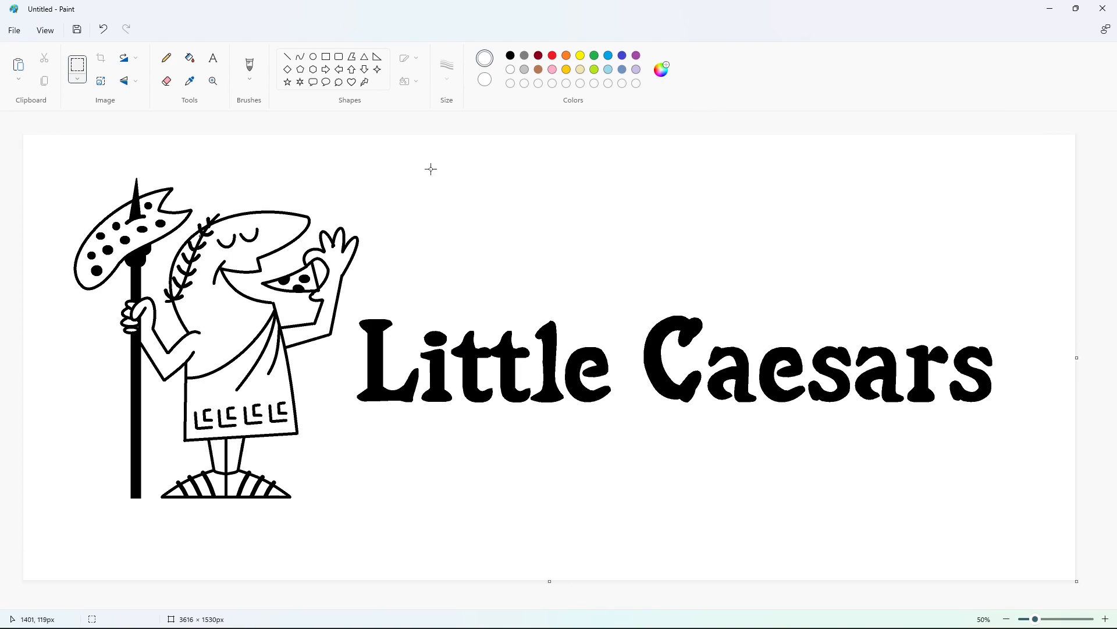
Define a custom orange and fill the pizza slice, the robe and the pizza on the spear with it
left_click(566, 58)
left_click(663, 69)
left_click(499, 460)
left_click(190, 57)
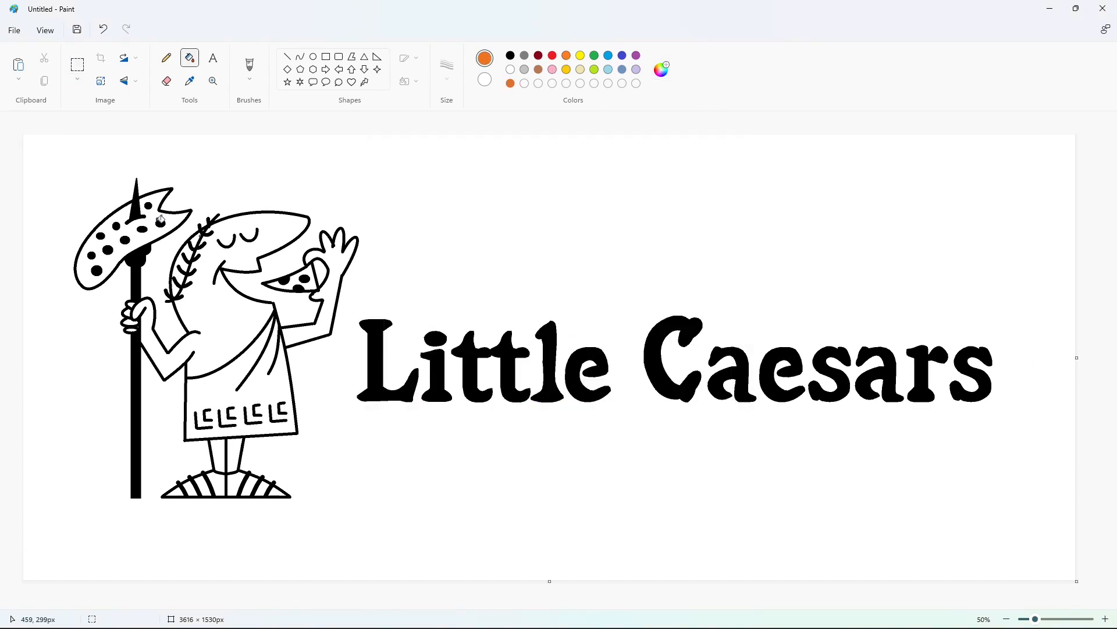
left_click(312, 269)
left_click(265, 373)
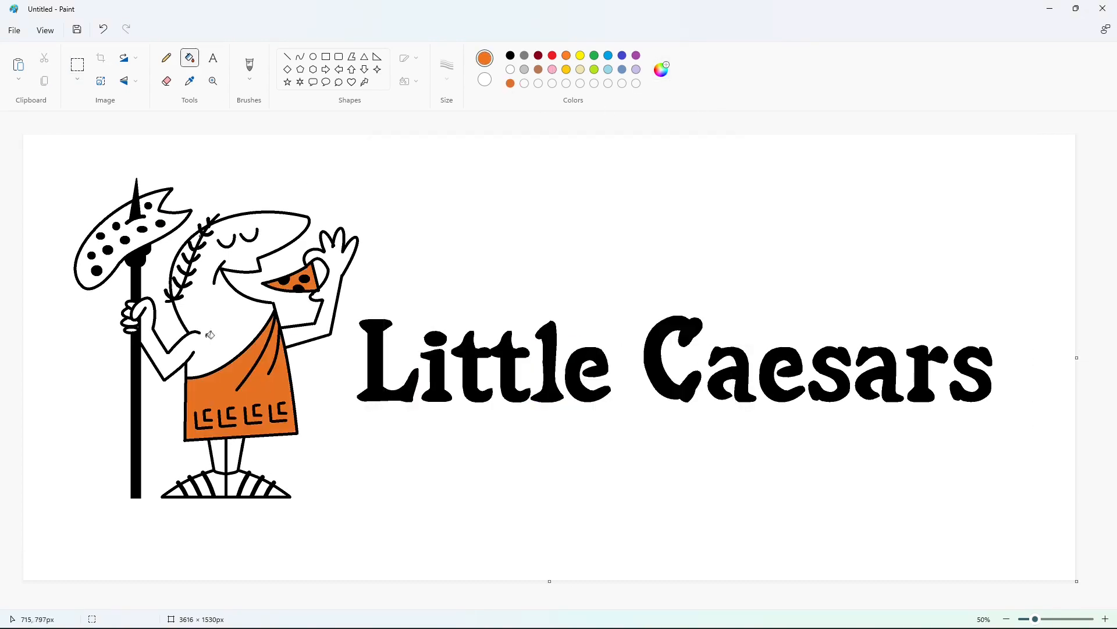
left_click(157, 232)
Fill every letter of the Little Caesars wordmark, including the dot of the i, with the custom orange
left_click(373, 351)
left_click(441, 366)
left_click(435, 339)
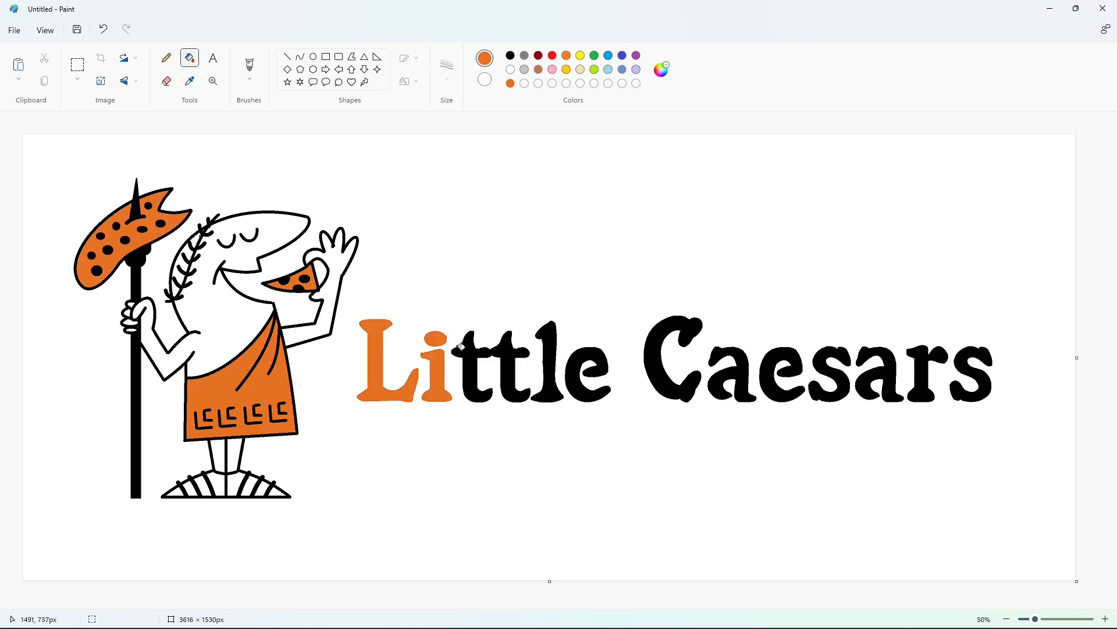
left_click(461, 349)
left_click(549, 365)
left_click(572, 384)
left_click(656, 376)
left_click(716, 393)
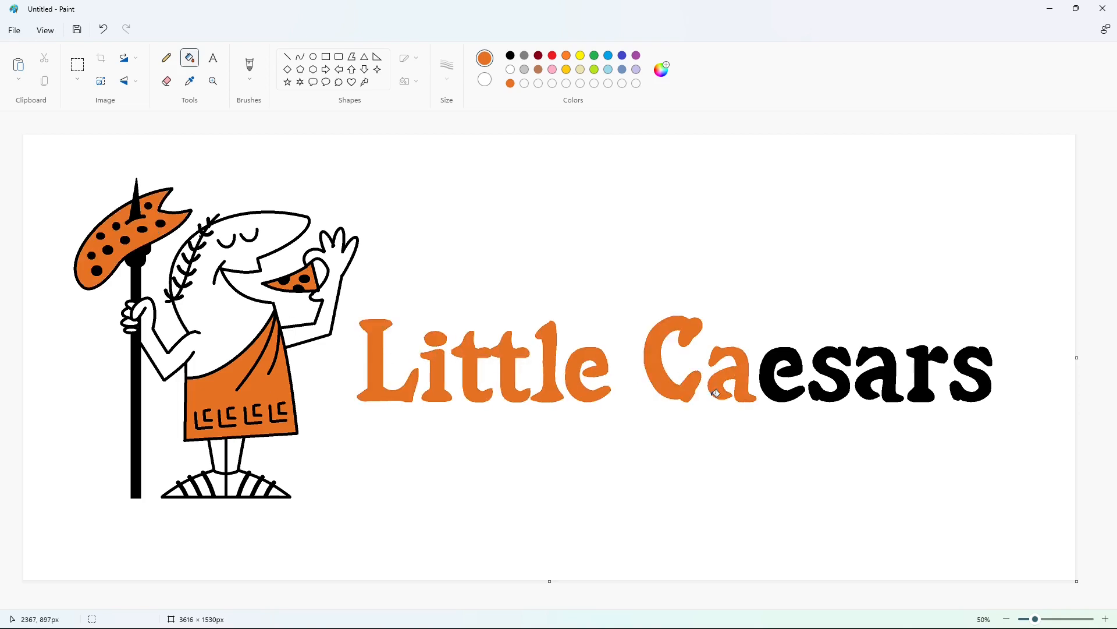
left_click(774, 386)
left_click(827, 393)
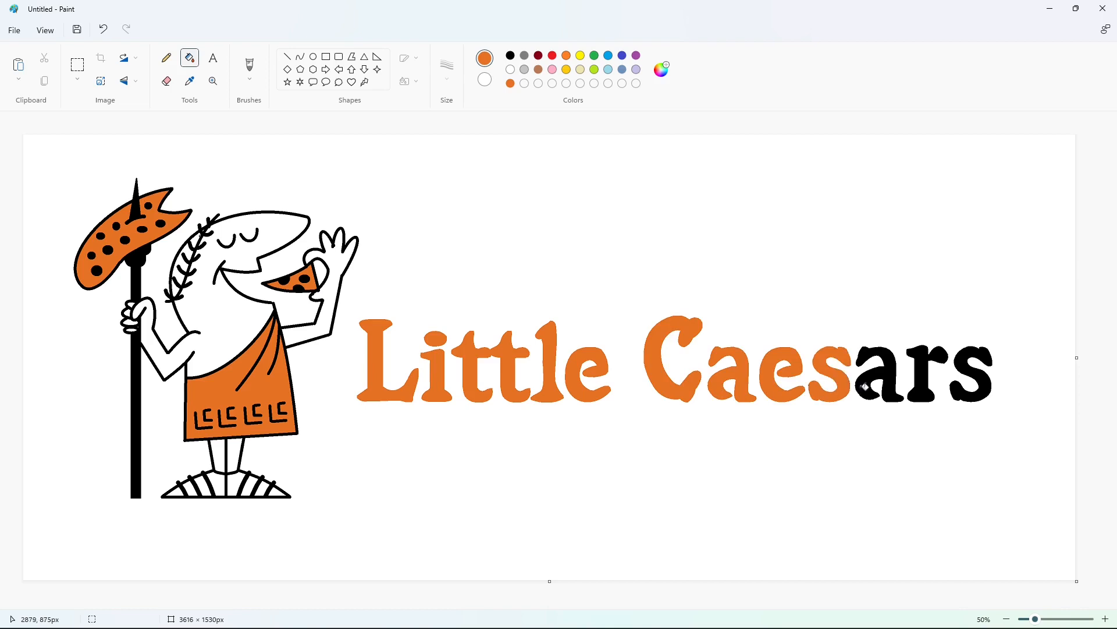
left_click(865, 385)
left_click(924, 385)
left_click(986, 382)
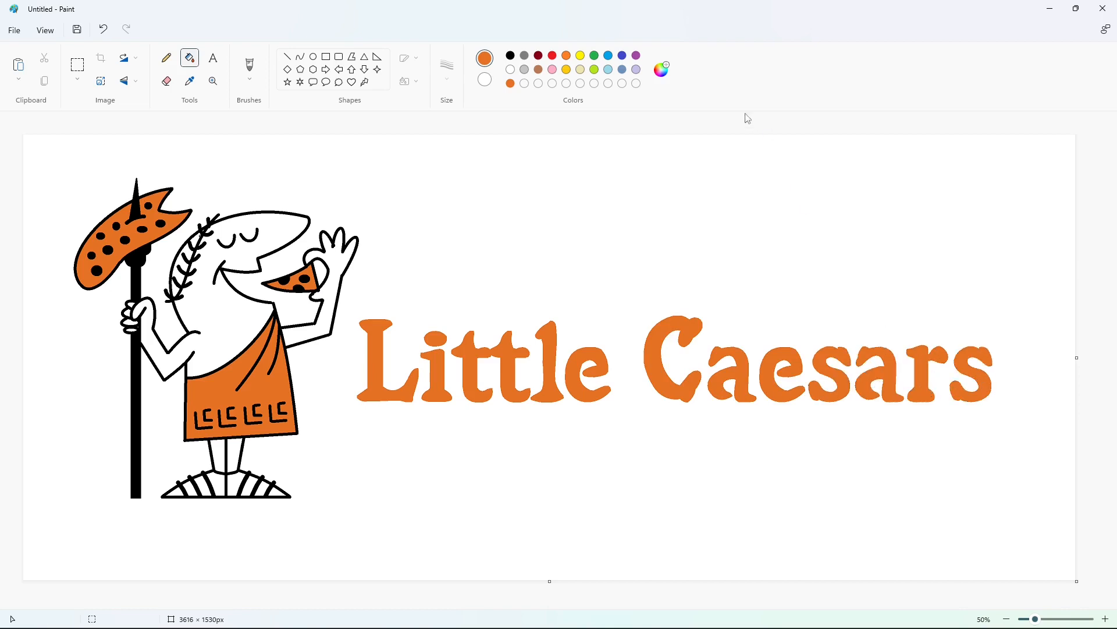